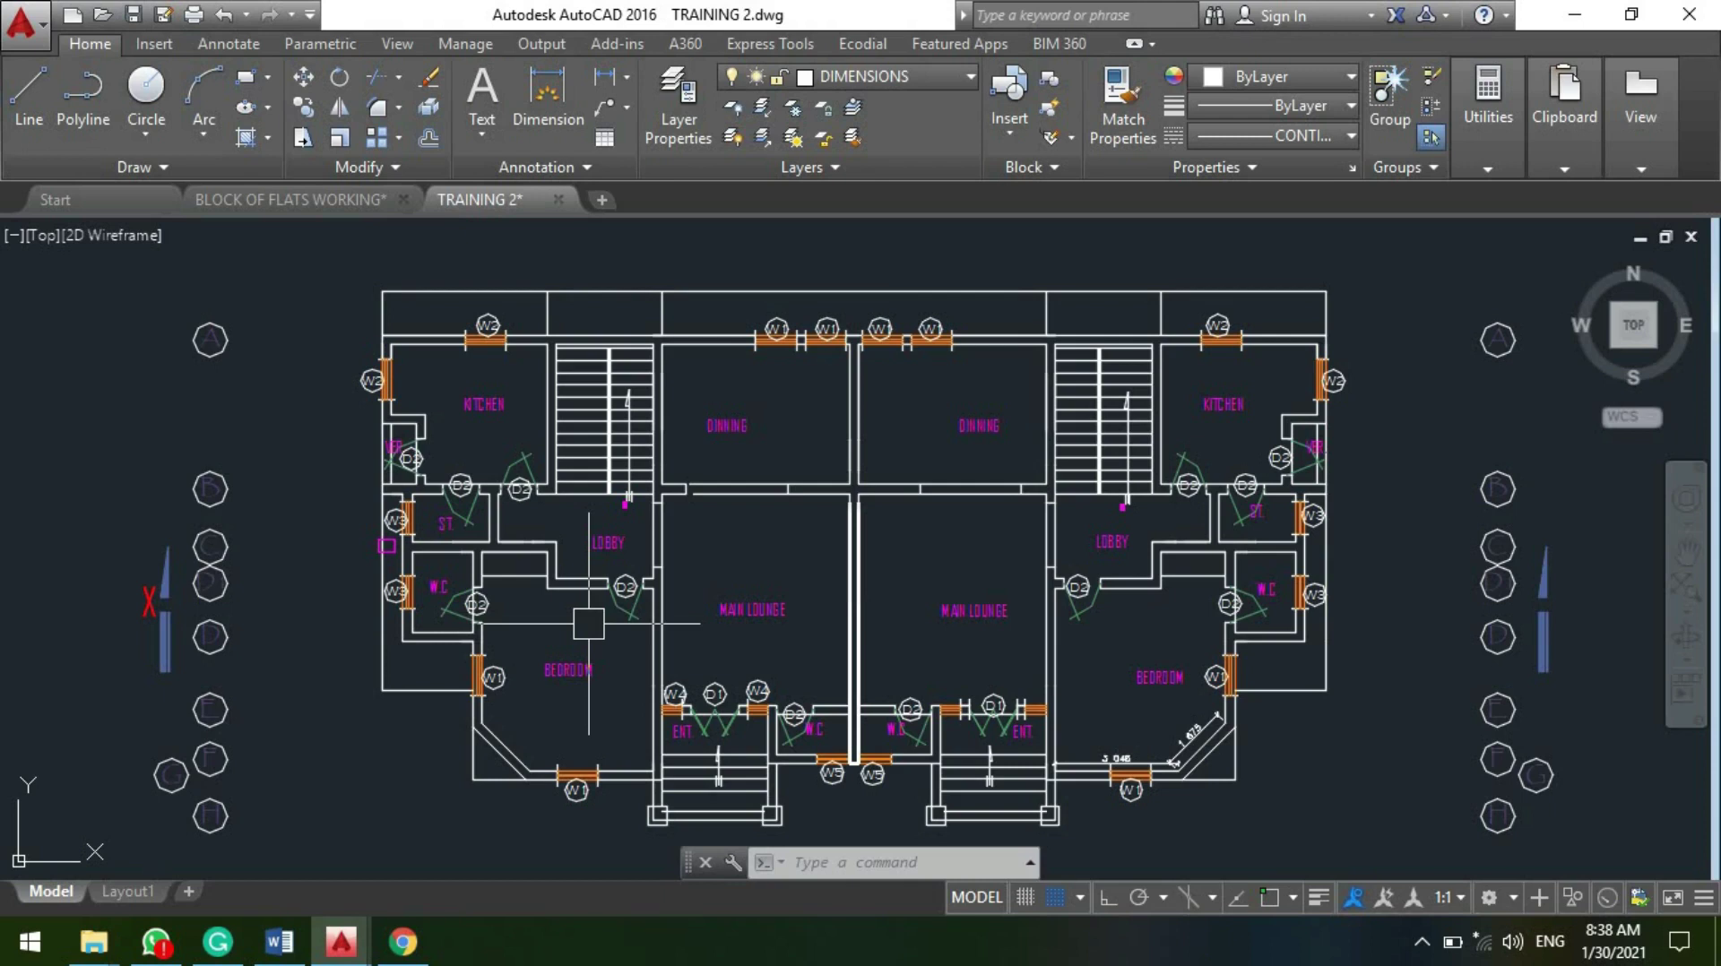
Step: Erase the window tag and the door tag at the W.C beside the bedroom
{"action": "scroll", "coordinate": [403, 591], "scroll_direction": "up", "scroll_amount": 8}
{"action": "left_click", "coordinate": [776, 699]}
{"action": "left_click", "coordinate": [724, 536]}
{"action": "key", "text": "Delete"}
{"action": "scroll", "coordinate": [468, 556], "scroll_direction": "down", "scroll_amount": 4}
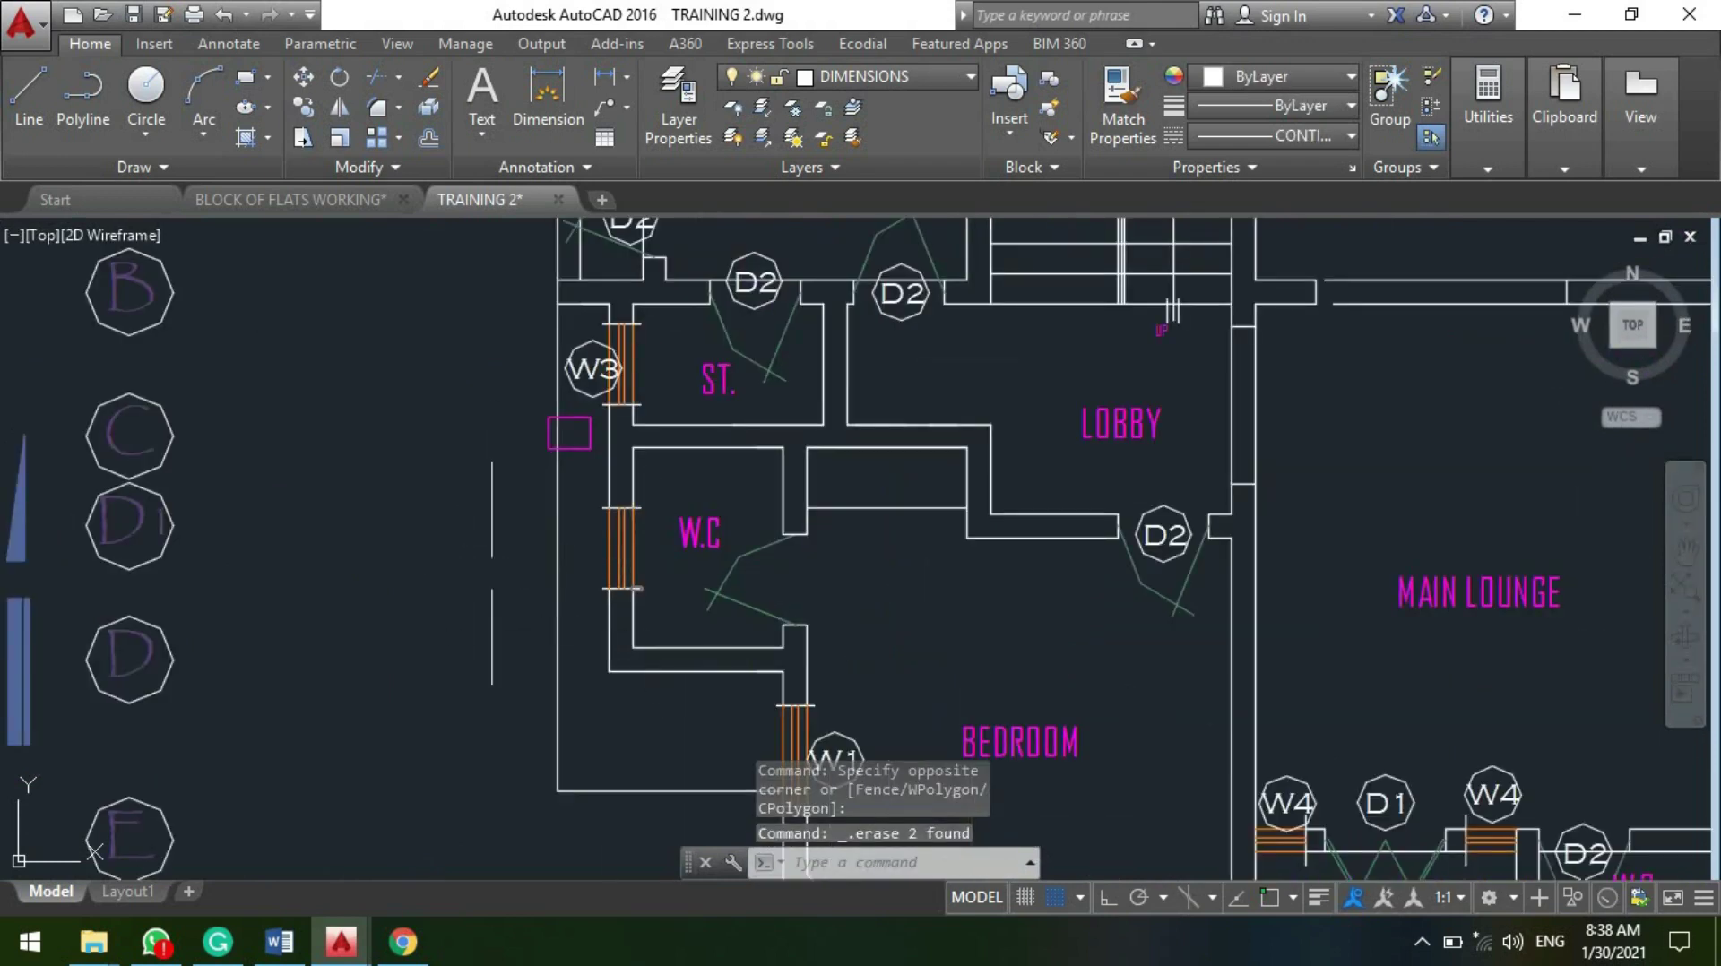
Step: Measure the thickness of the W.C's outer wall with a linear dimension, without placing the dimension
{"action": "scroll", "coordinate": [655, 462], "scroll_direction": "up", "scroll_amount": 2}
{"action": "scroll", "coordinate": [501, 430], "scroll_direction": "down", "scroll_amount": 3}
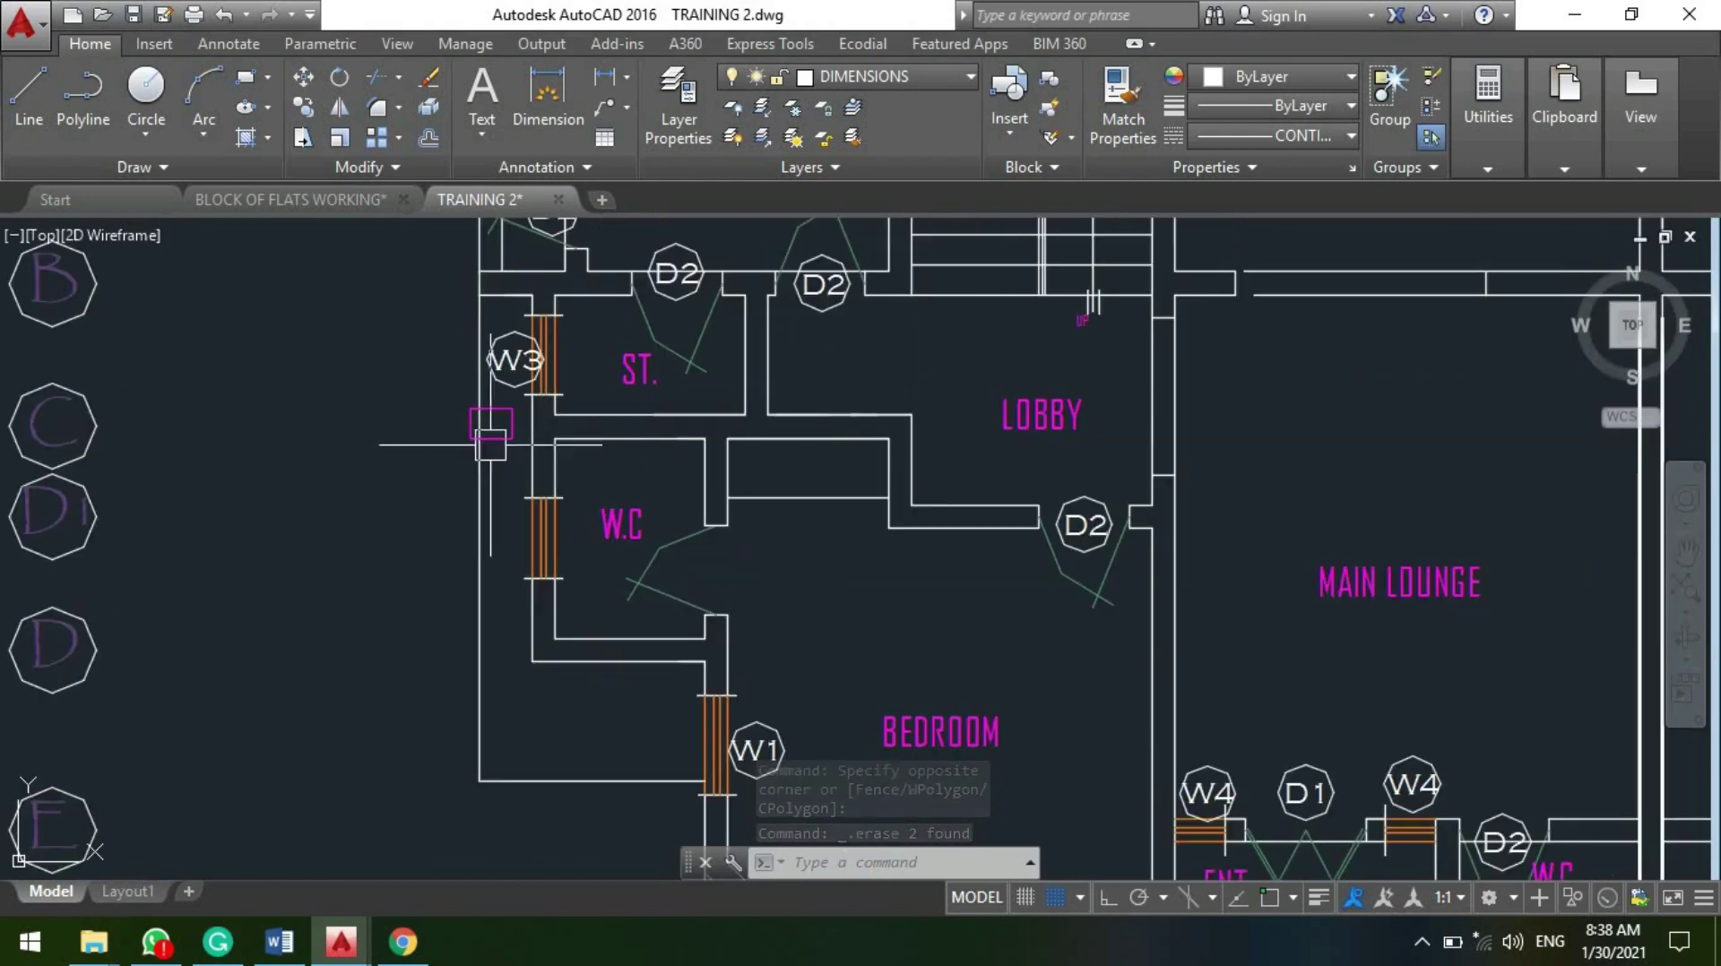
{"action": "scroll", "coordinate": [558, 464], "scroll_direction": "up", "scroll_amount": 5}
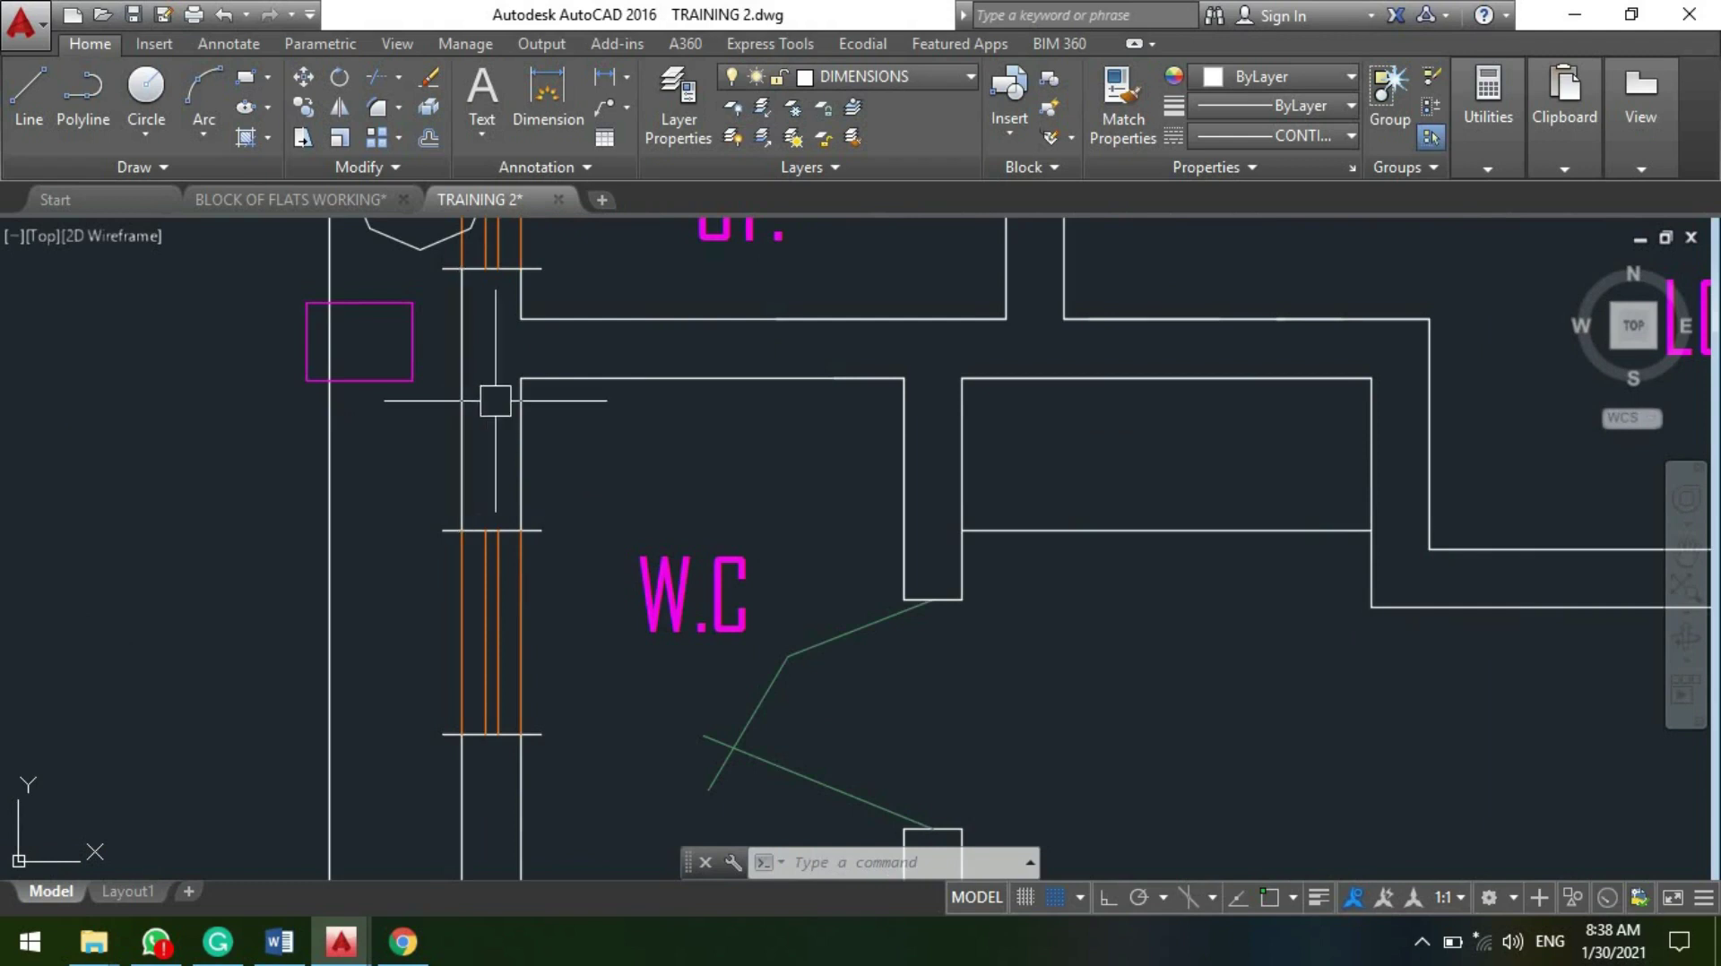
{"action": "scroll", "coordinate": [492, 381], "scroll_direction": "up", "scroll_amount": 2}
{"action": "left_click", "coordinate": [602, 82]}
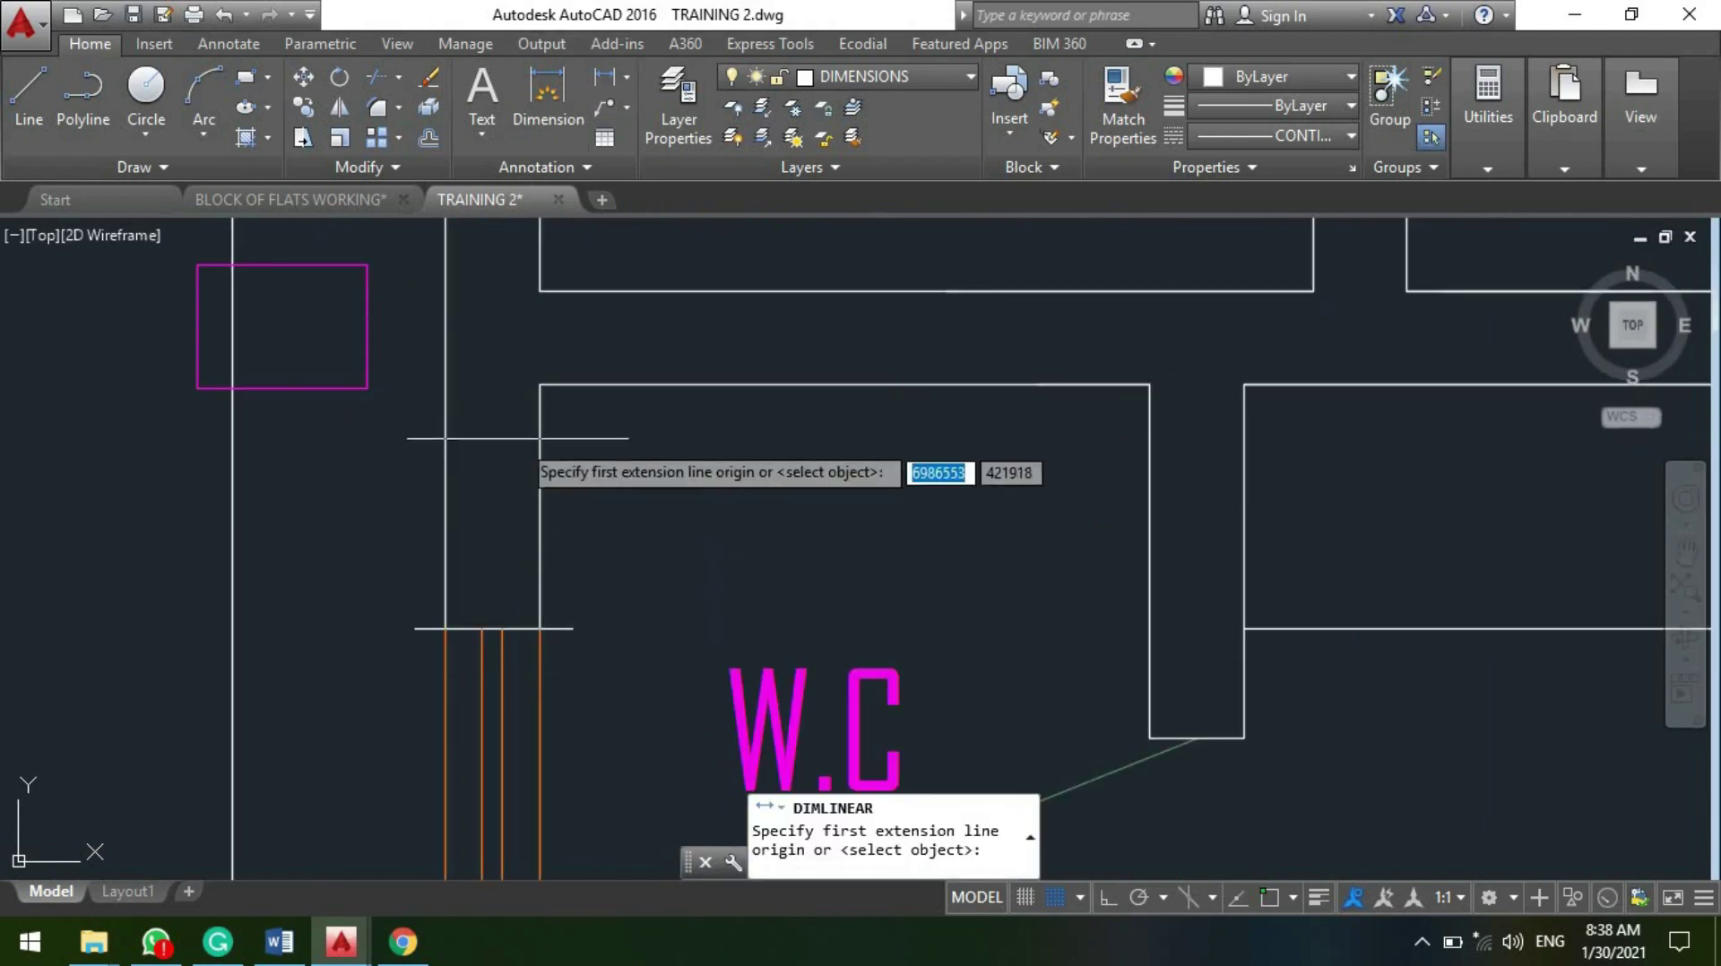
{"action": "key", "text": "F3"}
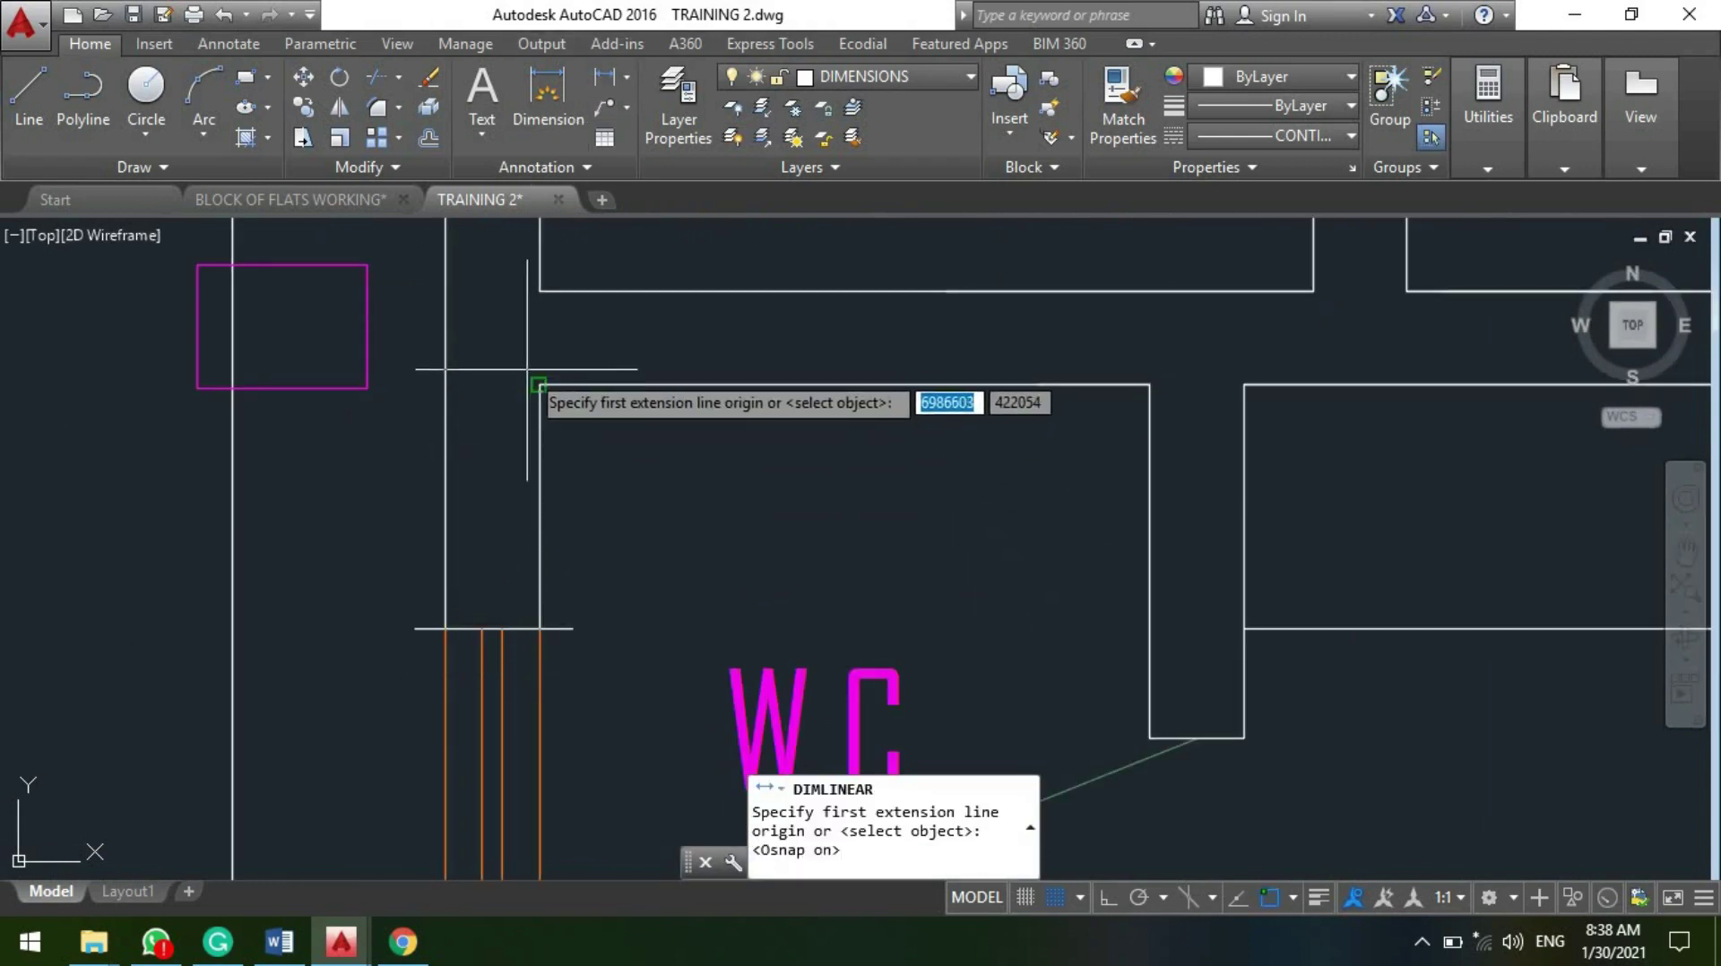
{"action": "left_click", "coordinate": [539, 386]}
{"action": "key", "text": "F3"}
{"action": "key", "text": "F3"}
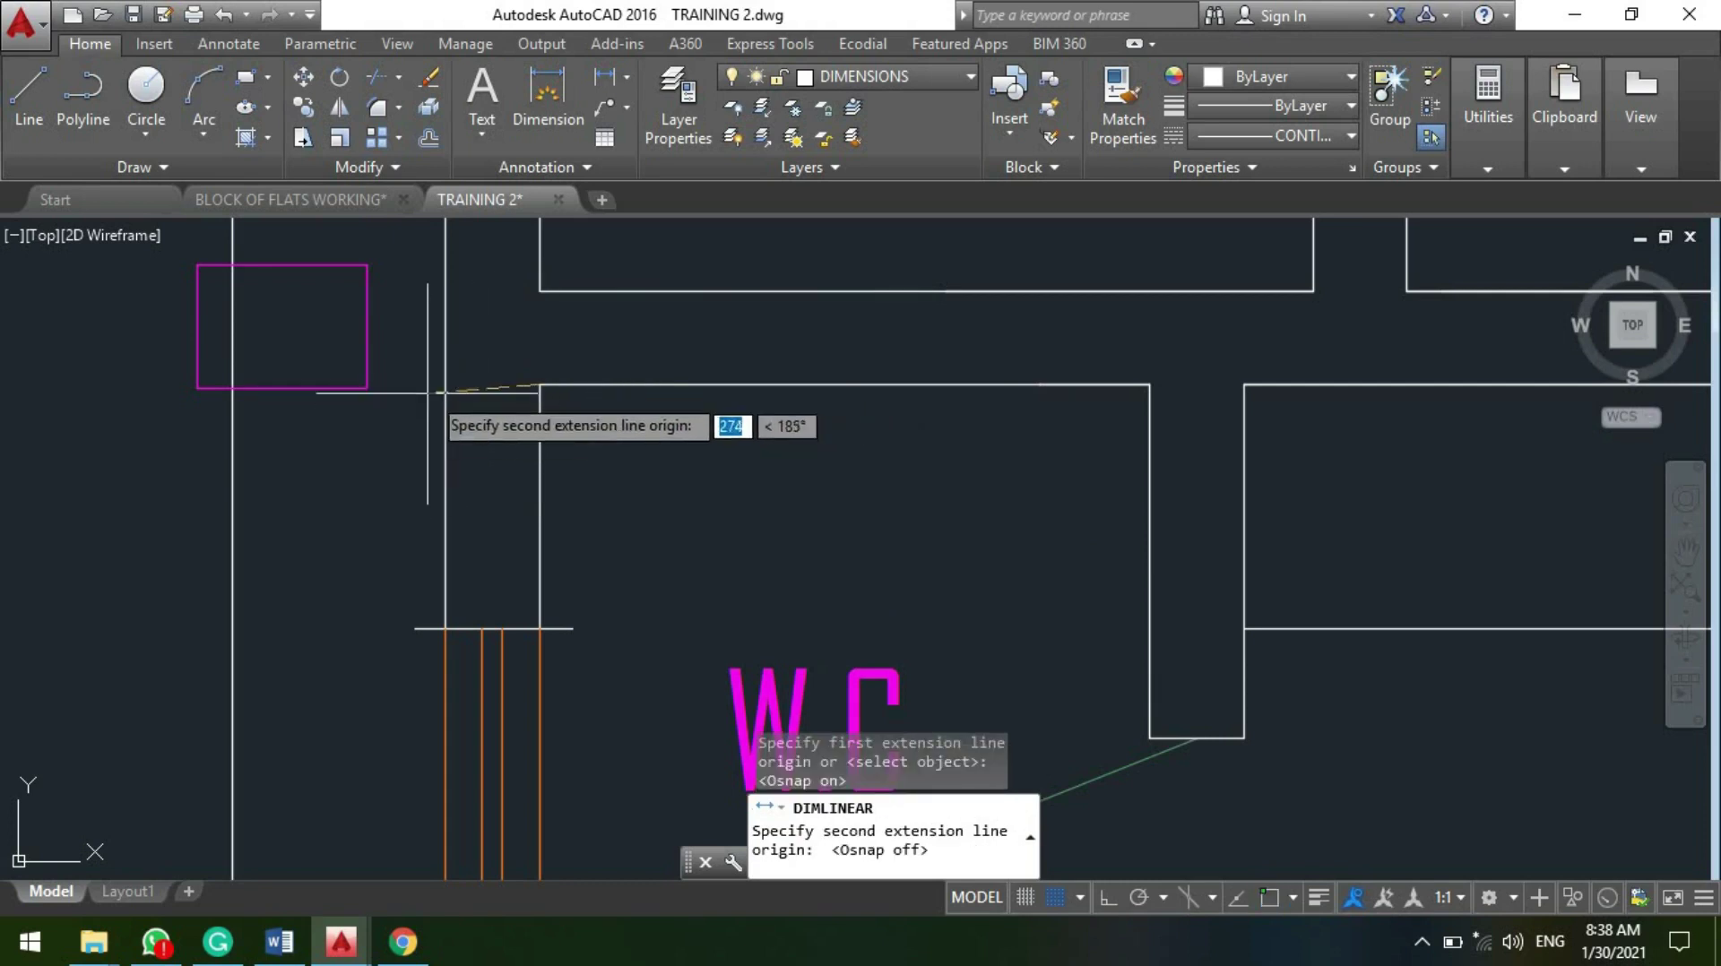
{"action": "left_click", "coordinate": [445, 392]}
{"action": "key", "text": "F3"}
{"action": "key", "text": "Escape"}
{"action": "scroll", "coordinate": [661, 638], "scroll_direction": "down", "scroll_amount": 3}
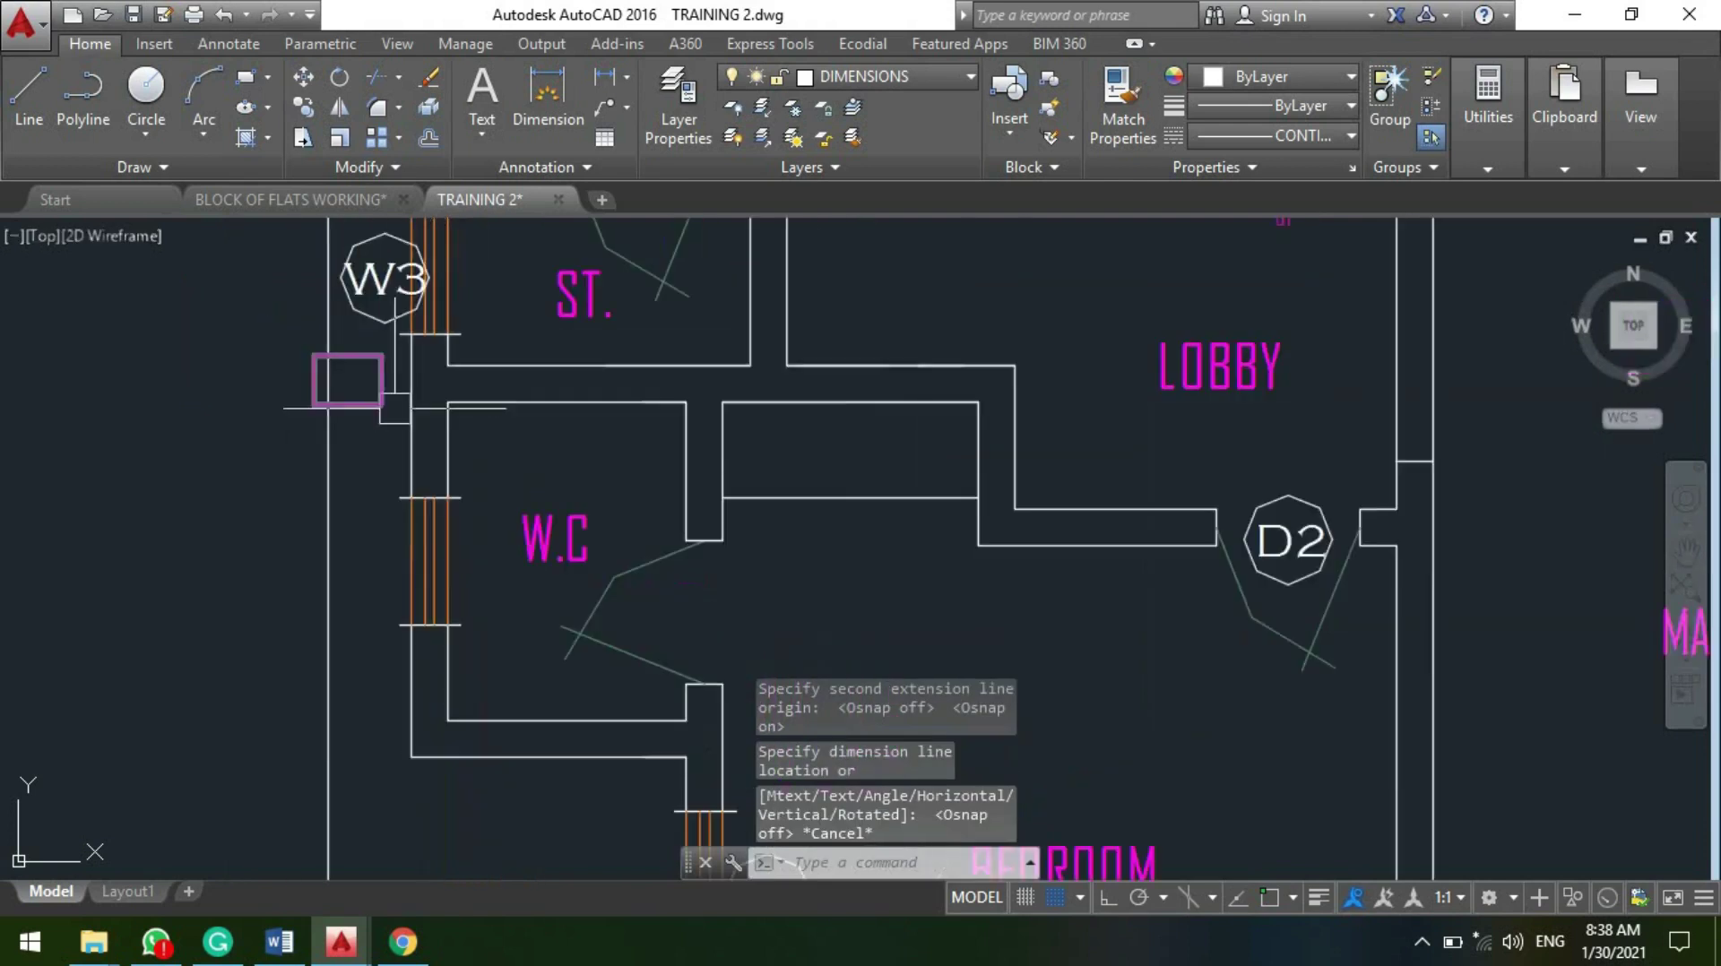
Step: Switch to the BLOCK OF FLATS WORKING drawing and copy the toilet block beside the window in the lower bathroom
{"action": "scroll", "coordinate": [662, 638], "scroll_direction": "up", "scroll_amount": 4}
{"action": "scroll", "coordinate": [604, 410], "scroll_direction": "down", "scroll_amount": 2}
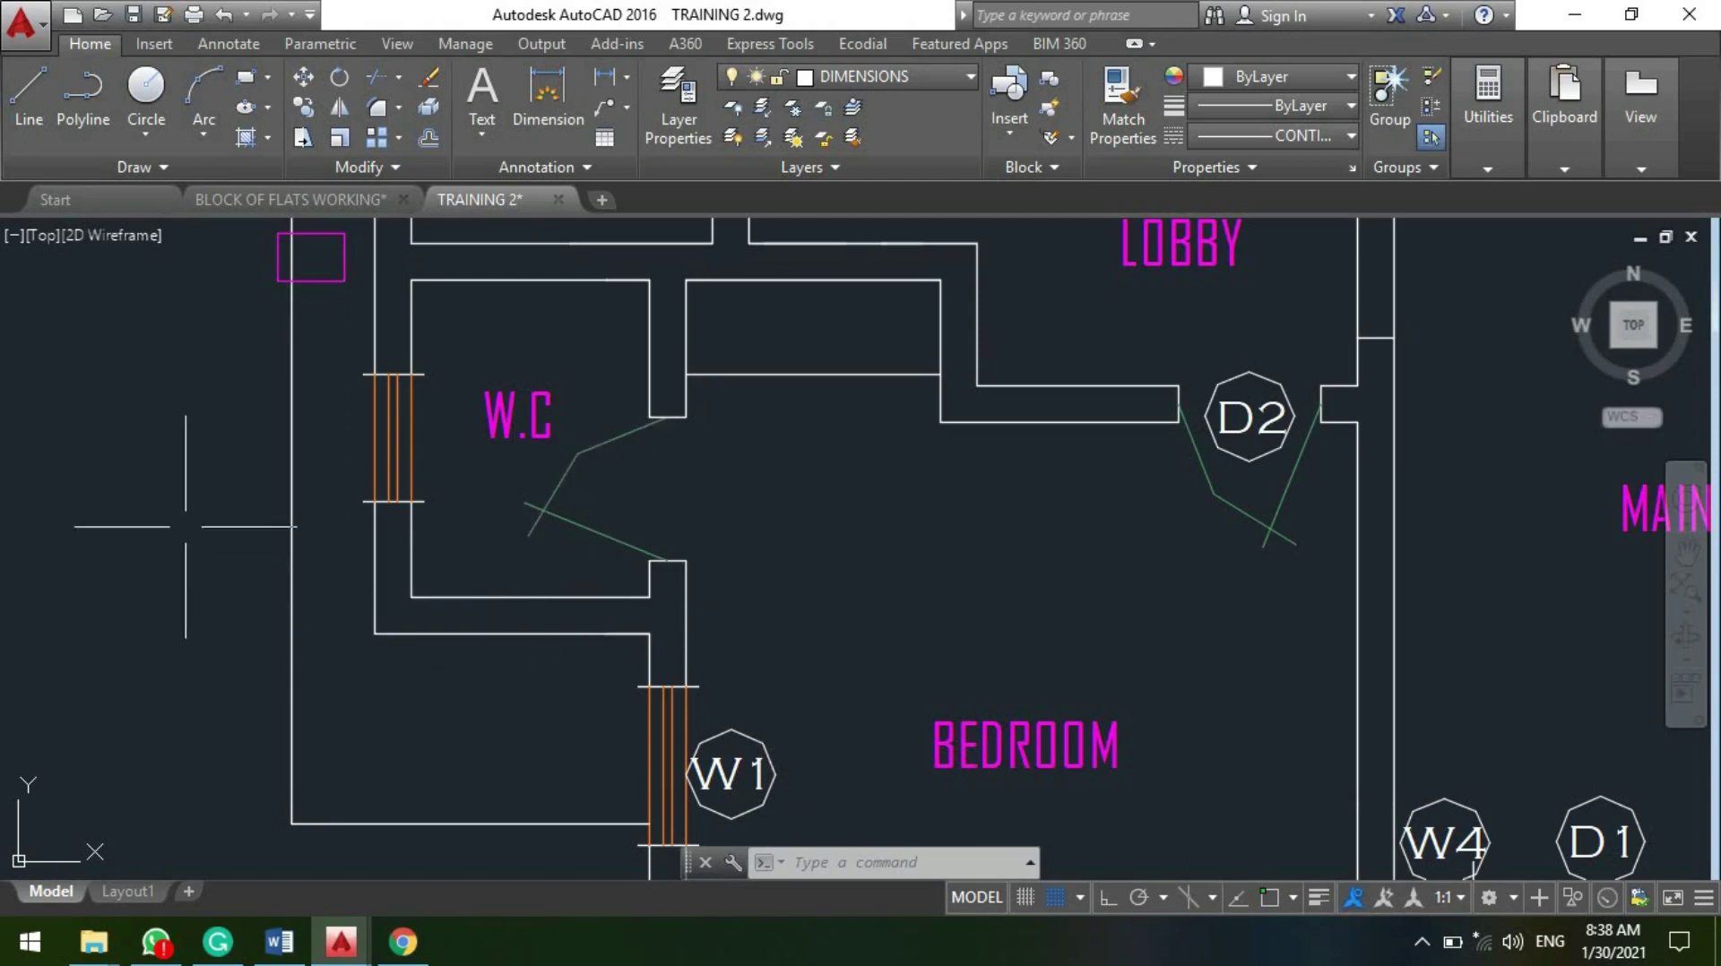
{"action": "left_click", "coordinate": [253, 210]}
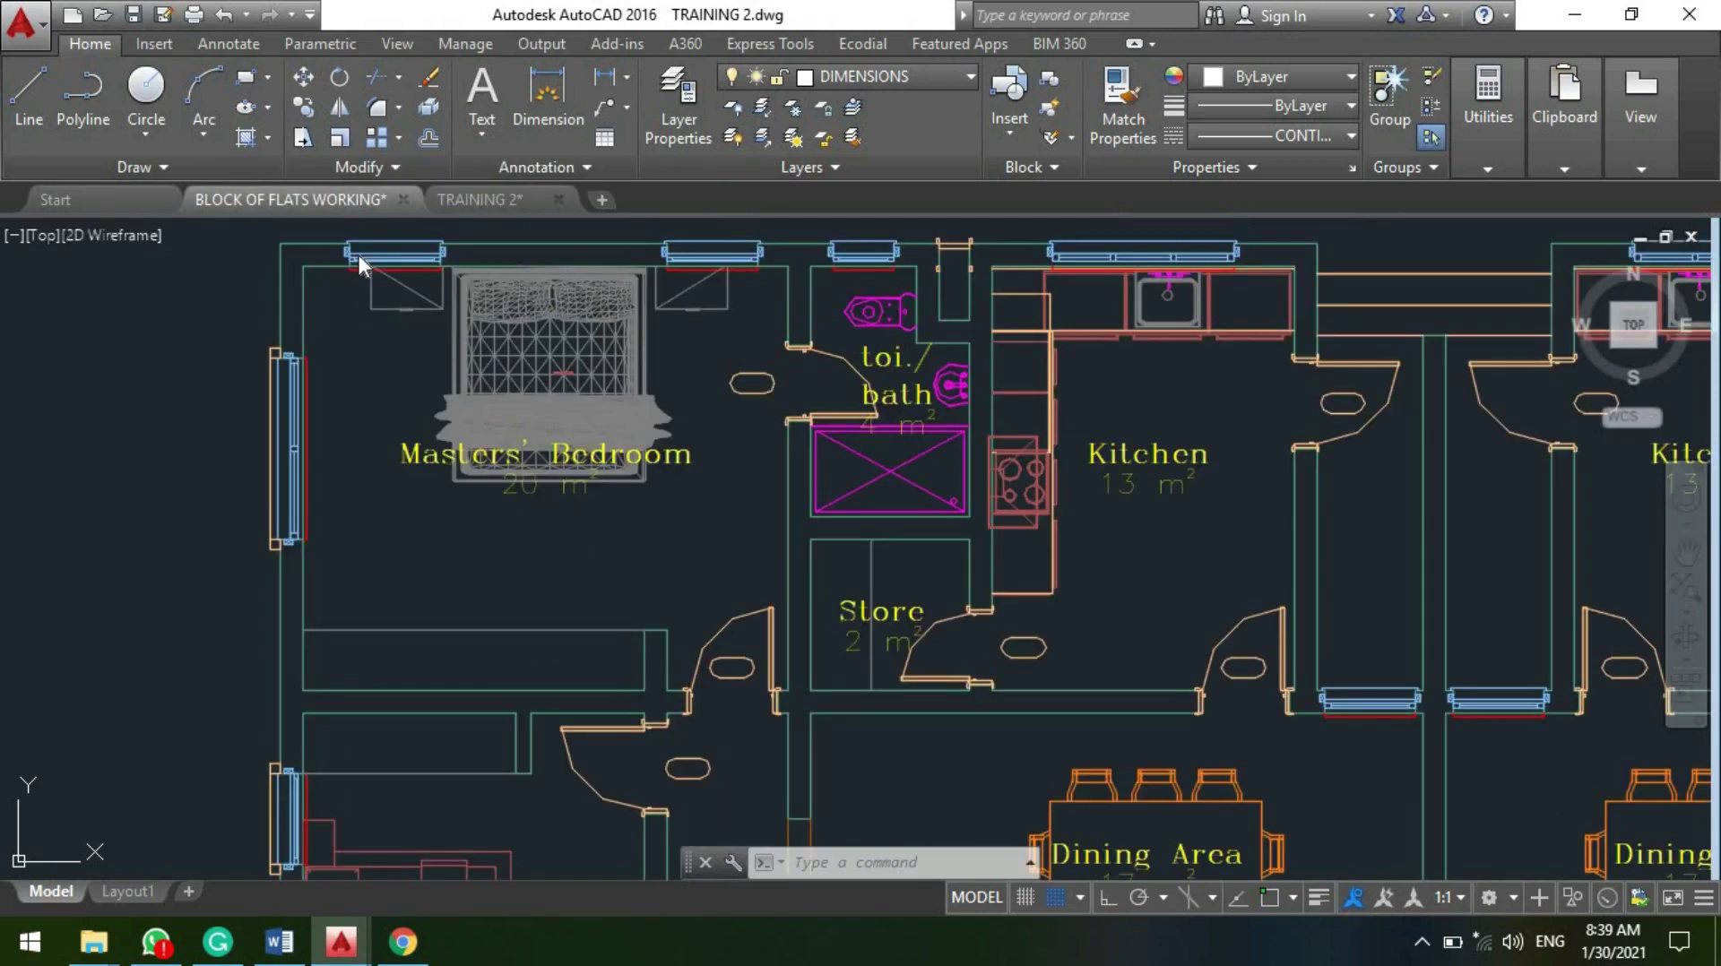
{"action": "scroll", "coordinate": [771, 421], "scroll_direction": "down", "scroll_amount": 4}
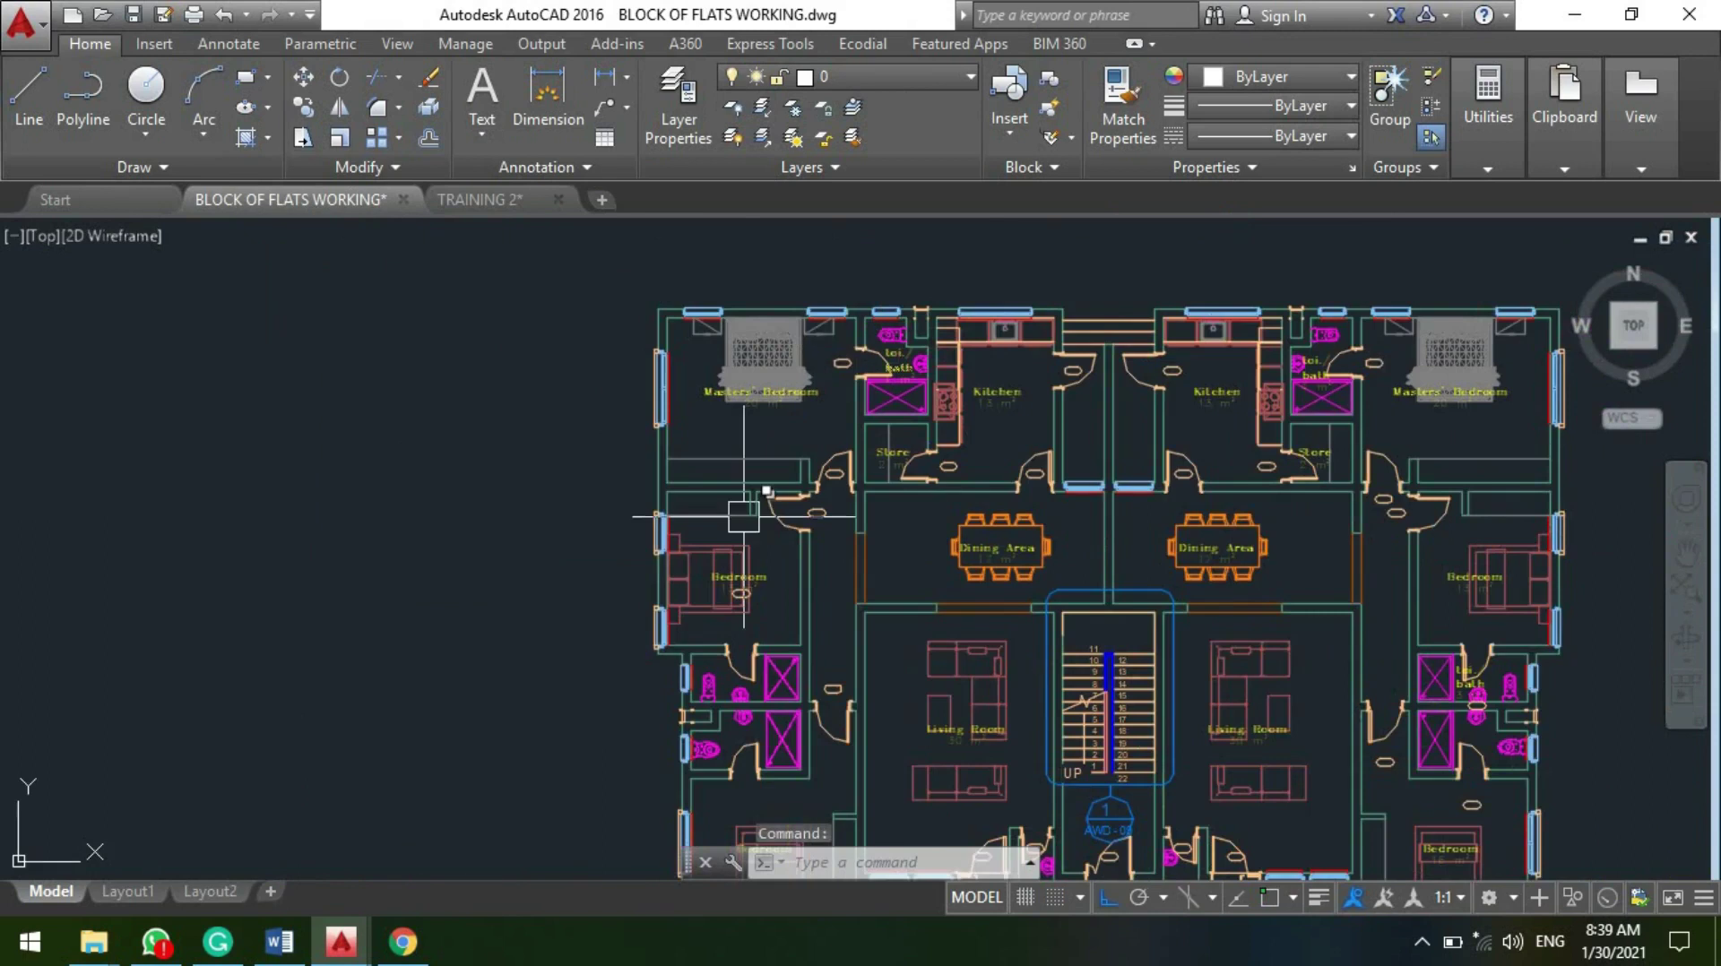
{"action": "scroll", "coordinate": [740, 722], "scroll_direction": "up", "scroll_amount": 6}
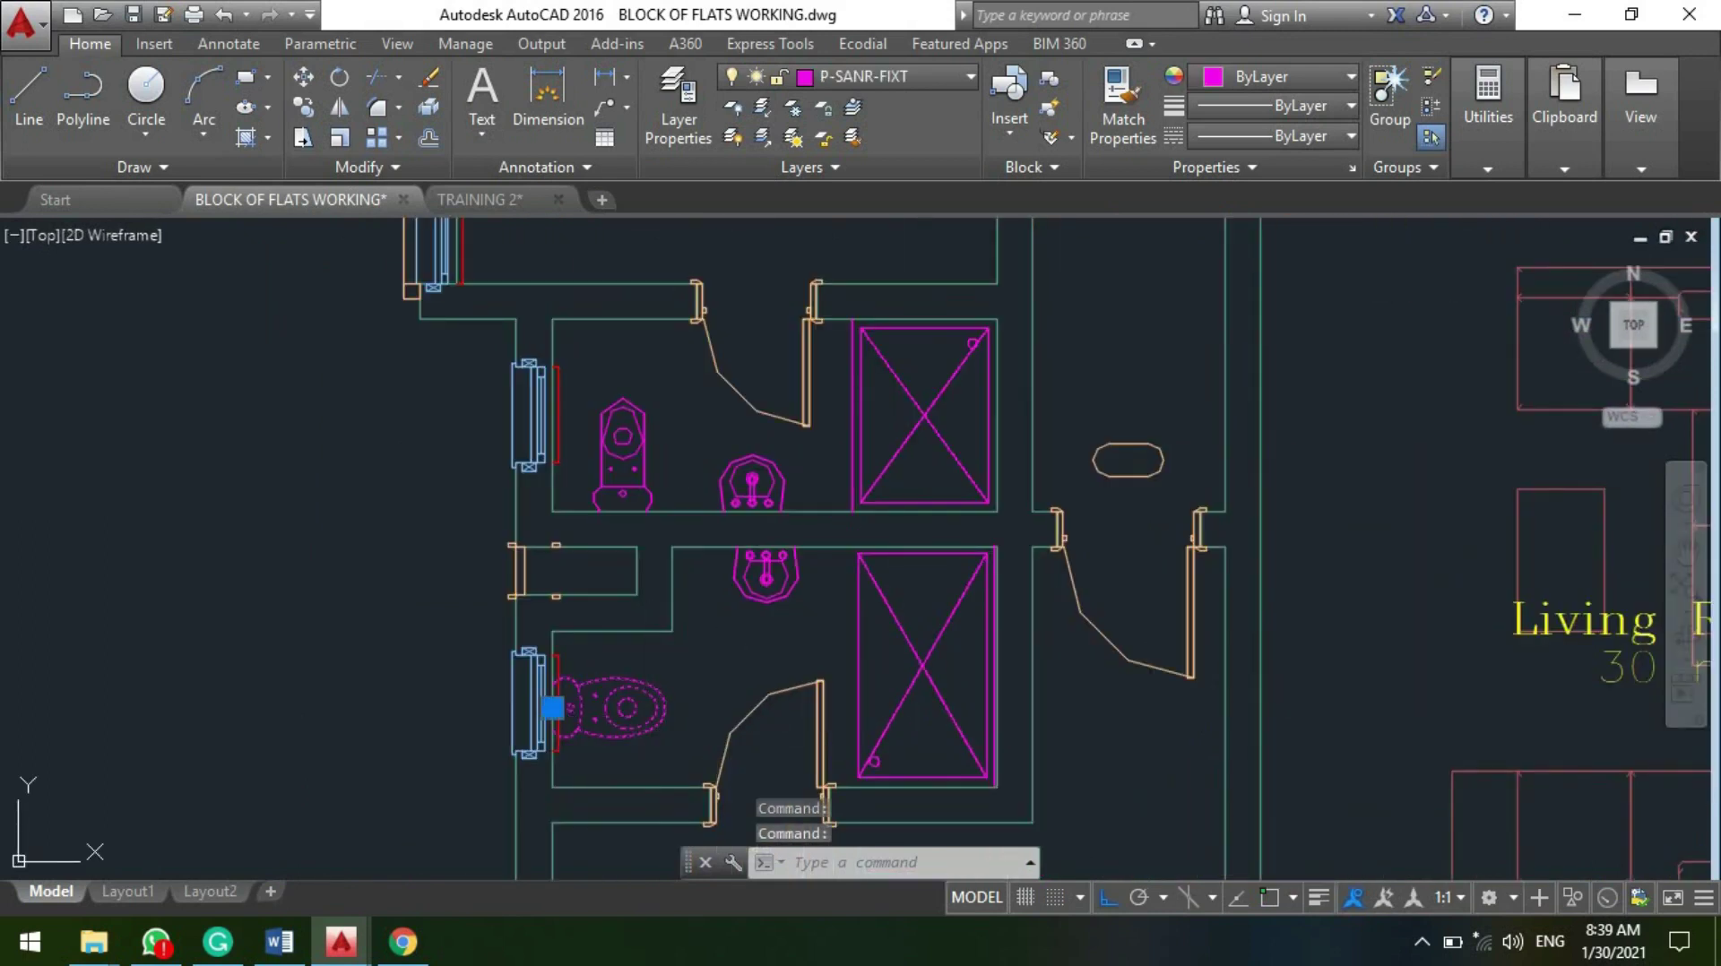
Step: Switch back to the TRAINING 2 drawing and paste the copied toilet block inside the W.C
{"action": "left_click", "coordinate": [481, 194]}
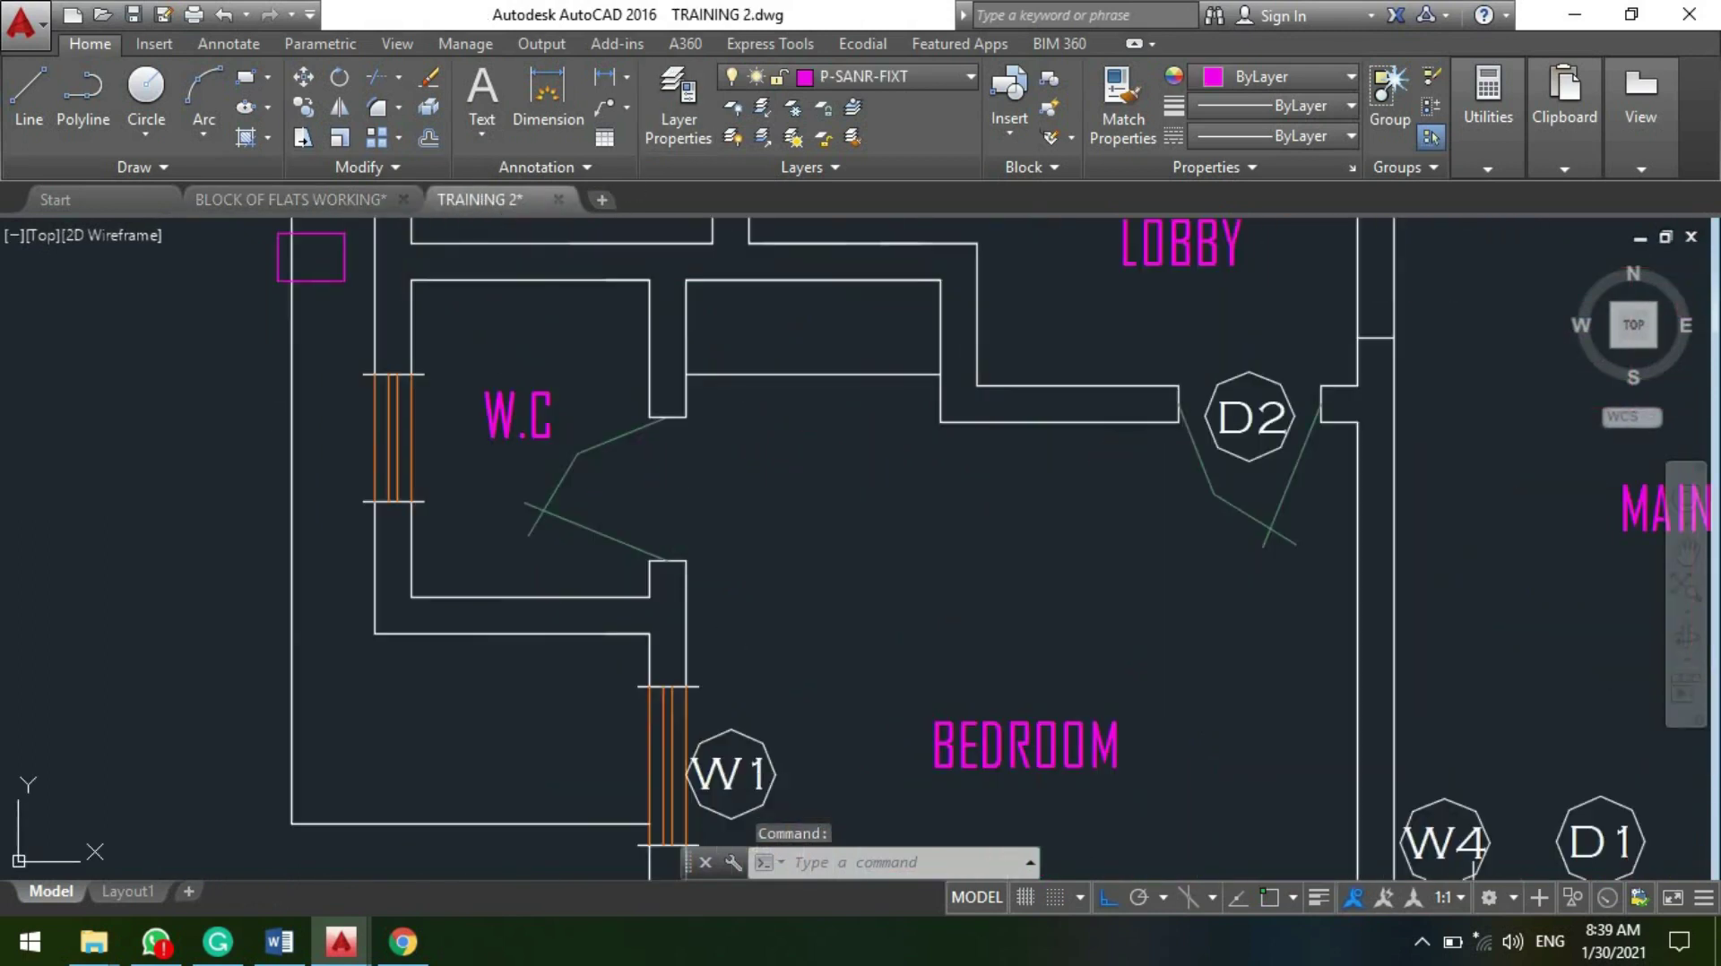
{"action": "key", "text": "ctrl+v"}
{"action": "scroll", "coordinate": [472, 493], "scroll_direction": "up", "scroll_amount": 2}
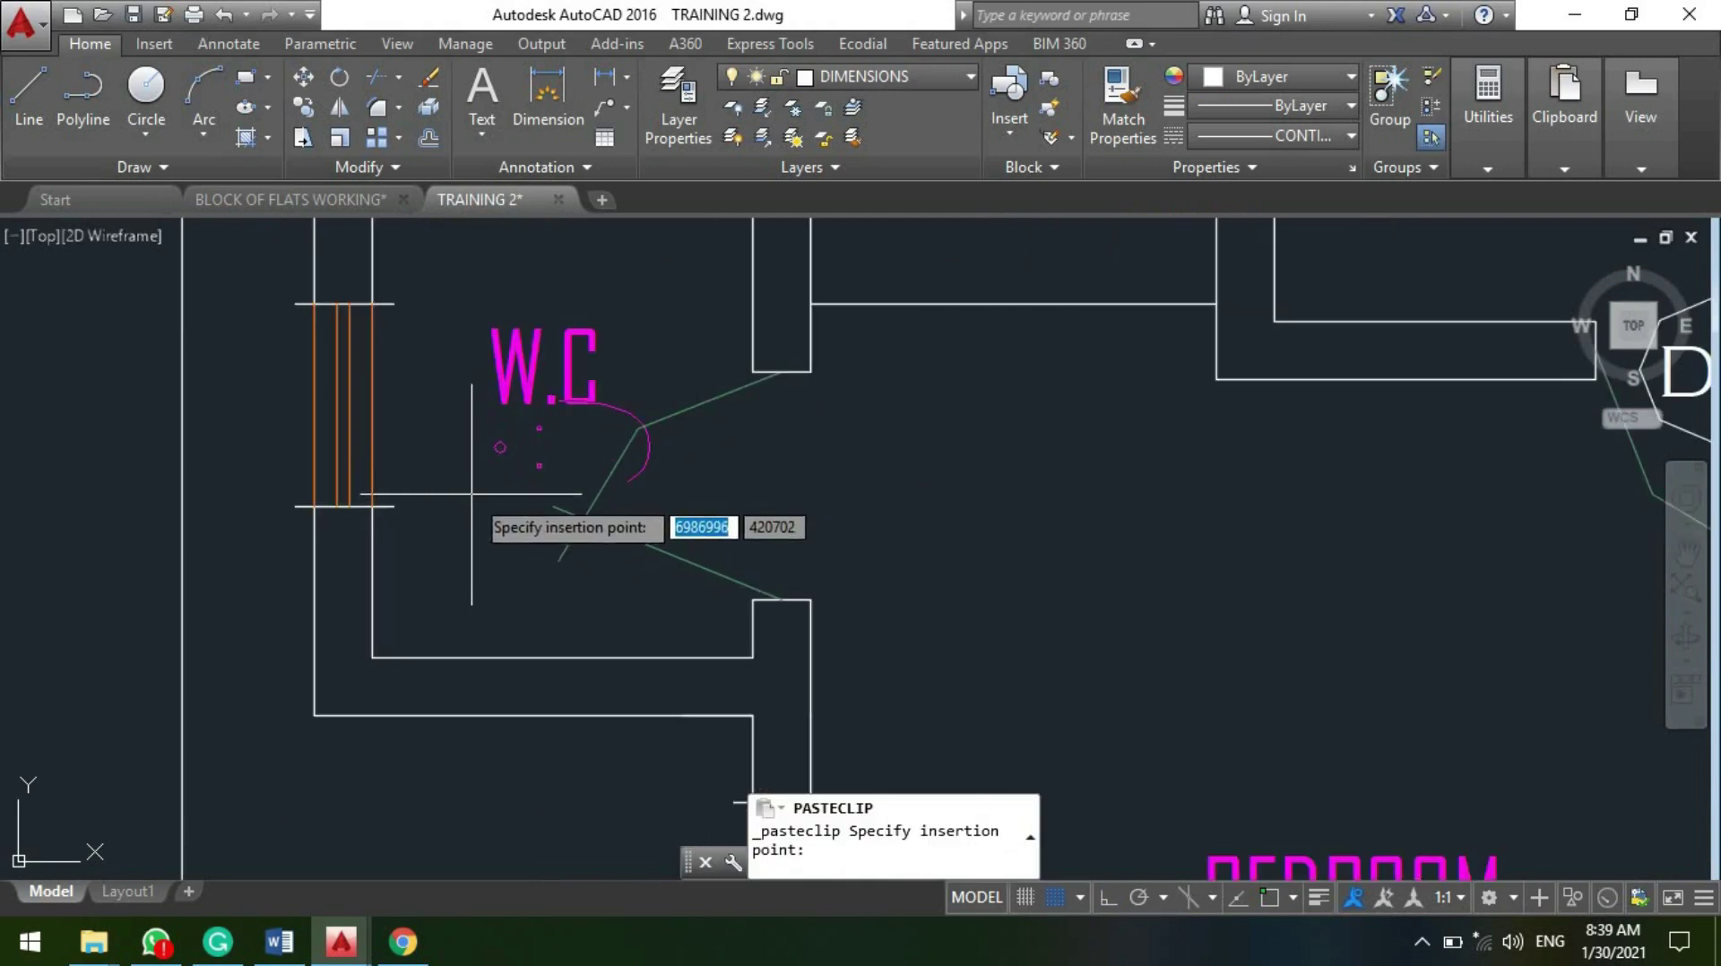
{"action": "left_click", "coordinate": [484, 490]}
Step: Erase the W.C room label above the pasted toilet
{"action": "scroll", "coordinate": [487, 537], "scroll_direction": "down", "scroll_amount": 3}
{"action": "scroll", "coordinate": [499, 664], "scroll_direction": "up", "scroll_amount": 5}
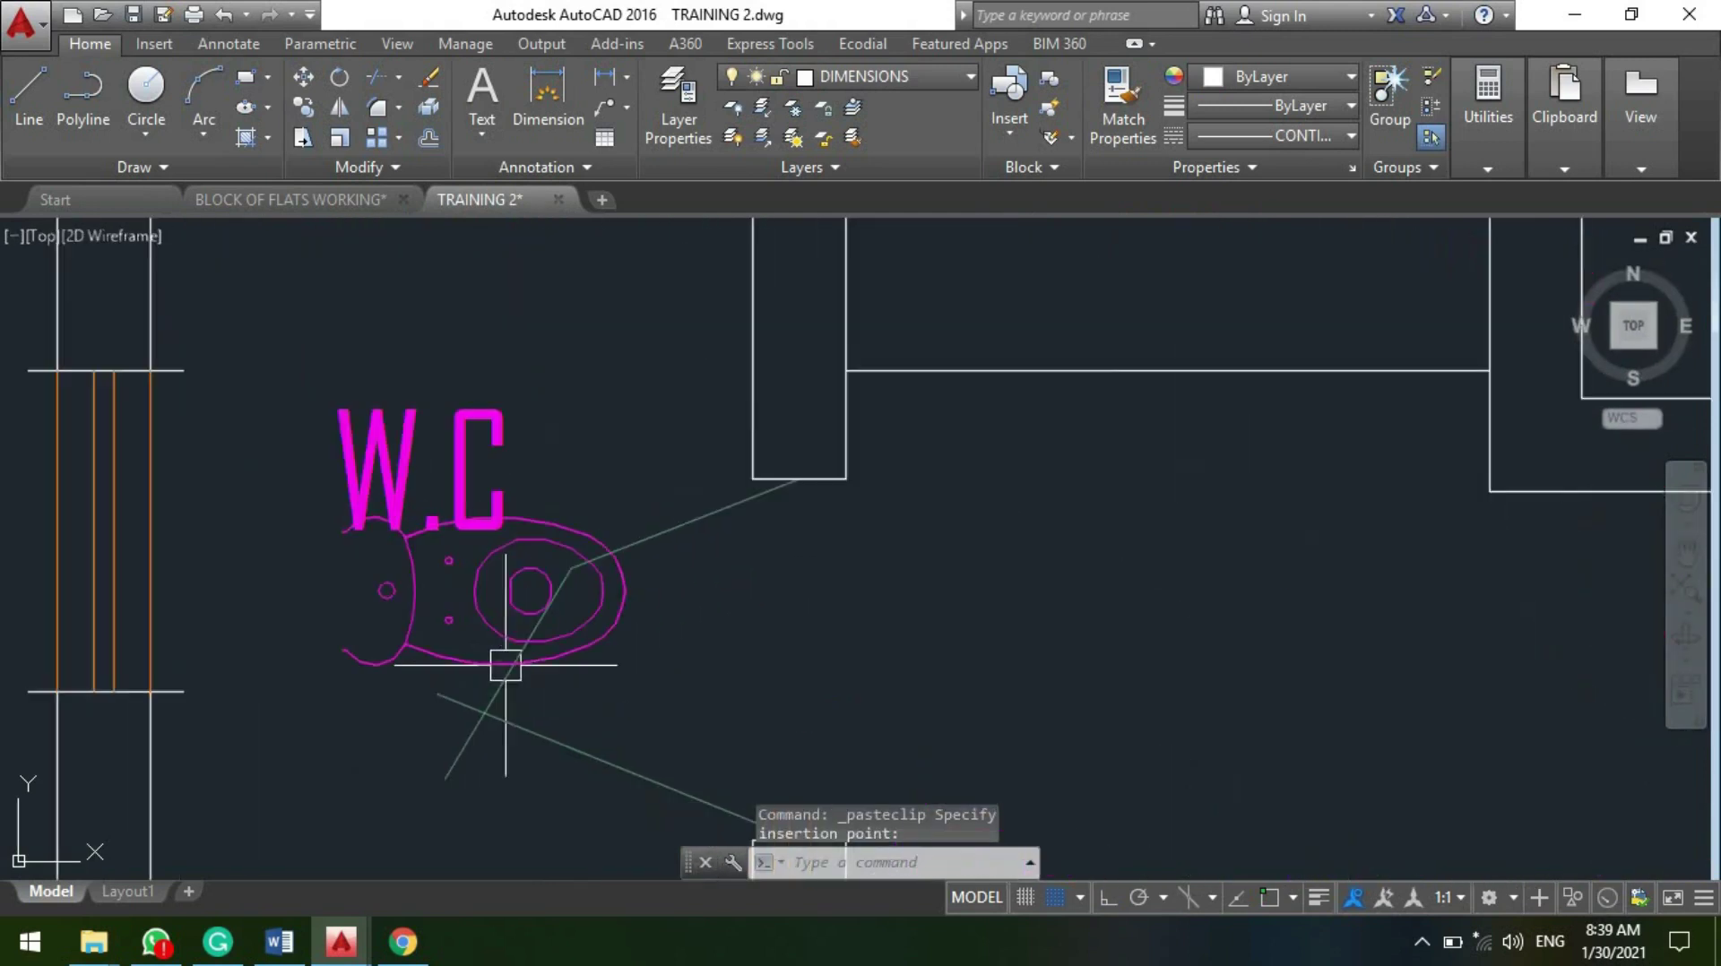
{"action": "left_click", "coordinate": [452, 418]}
{"action": "key", "text": "Delete"}
{"action": "scroll", "coordinate": [484, 482], "scroll_direction": "down", "scroll_amount": 4}
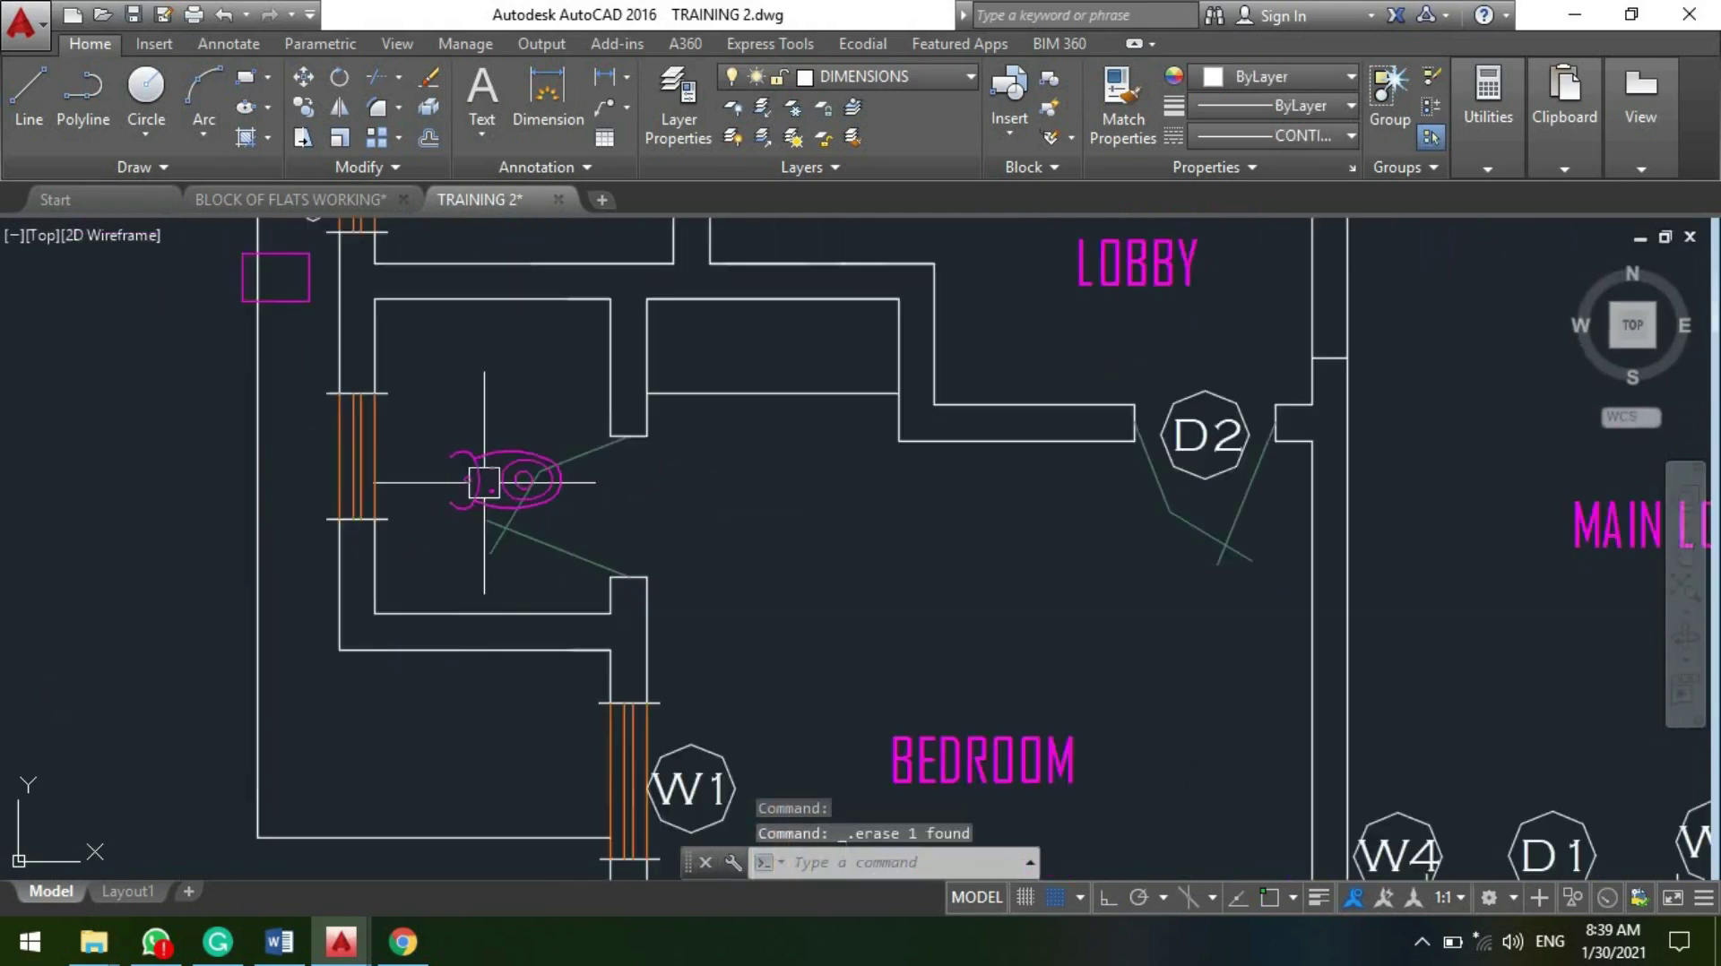
Step: Measure the pasted toilet's length with a linear dimension, without placing the dimension
{"action": "scroll", "coordinate": [484, 482], "scroll_direction": "up", "scroll_amount": 2}
{"action": "left_click", "coordinate": [548, 94]}
{"action": "scroll", "coordinate": [484, 507], "scroll_direction": "up", "scroll_amount": 2}
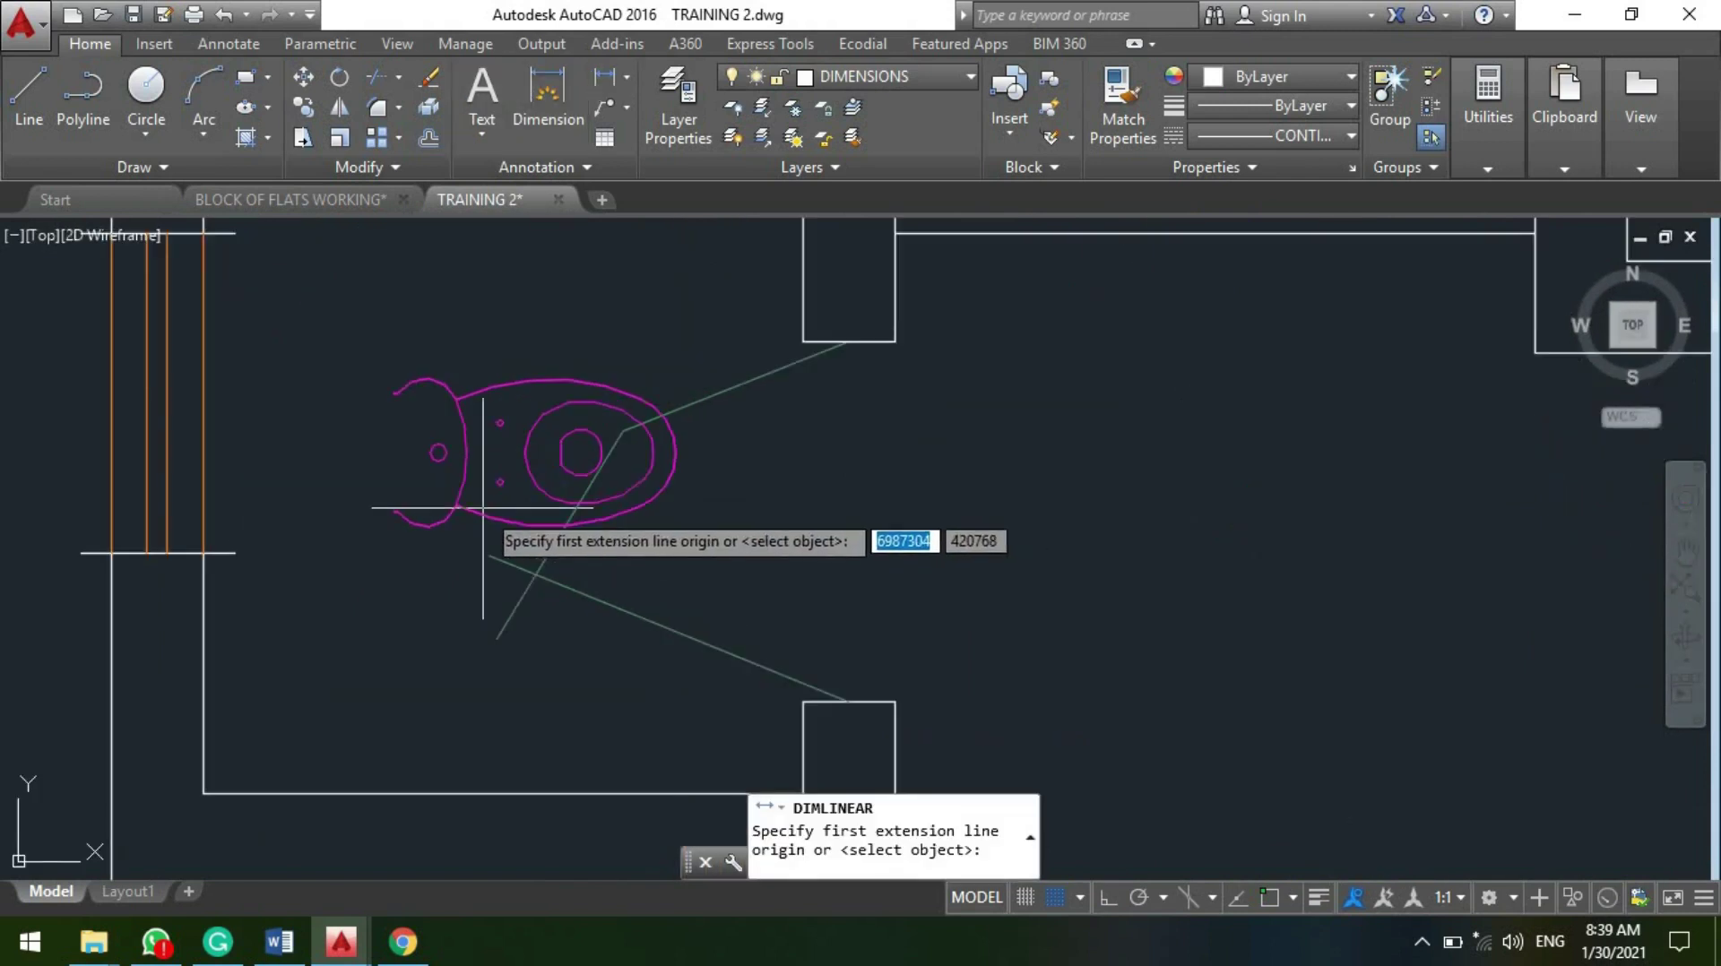
{"action": "left_click", "coordinate": [397, 442]}
{"action": "scroll", "coordinate": [470, 444], "scroll_direction": "up", "scroll_amount": 2}
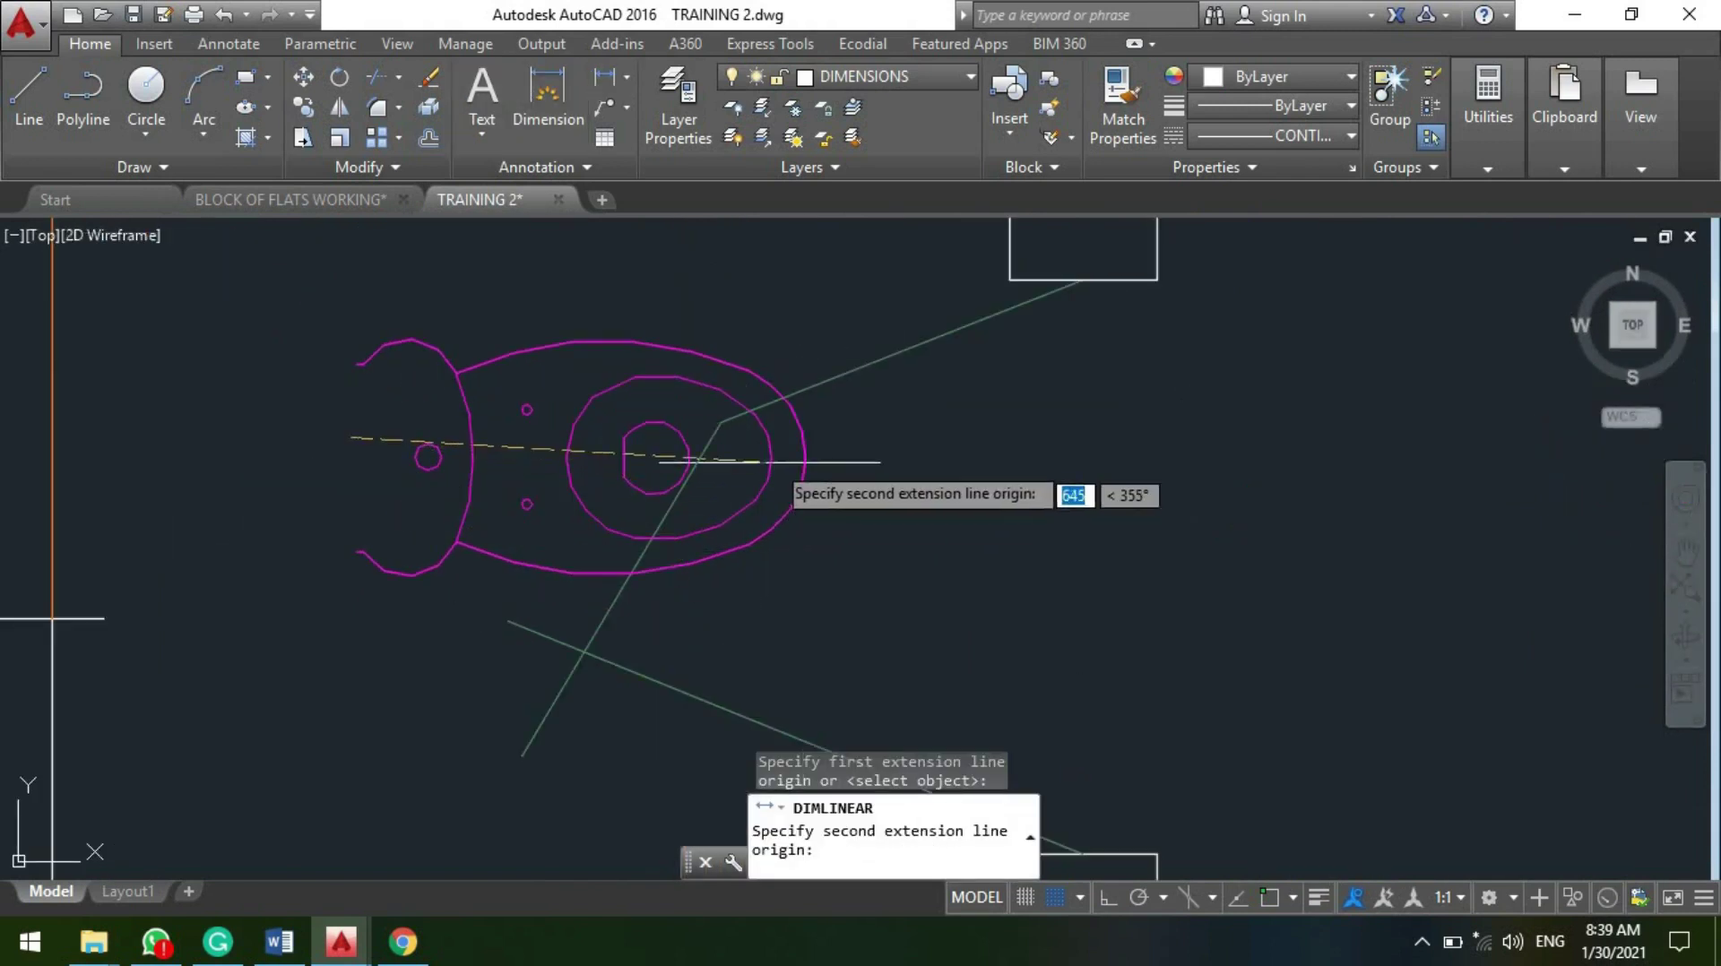
{"action": "left_click", "coordinate": [803, 458]}
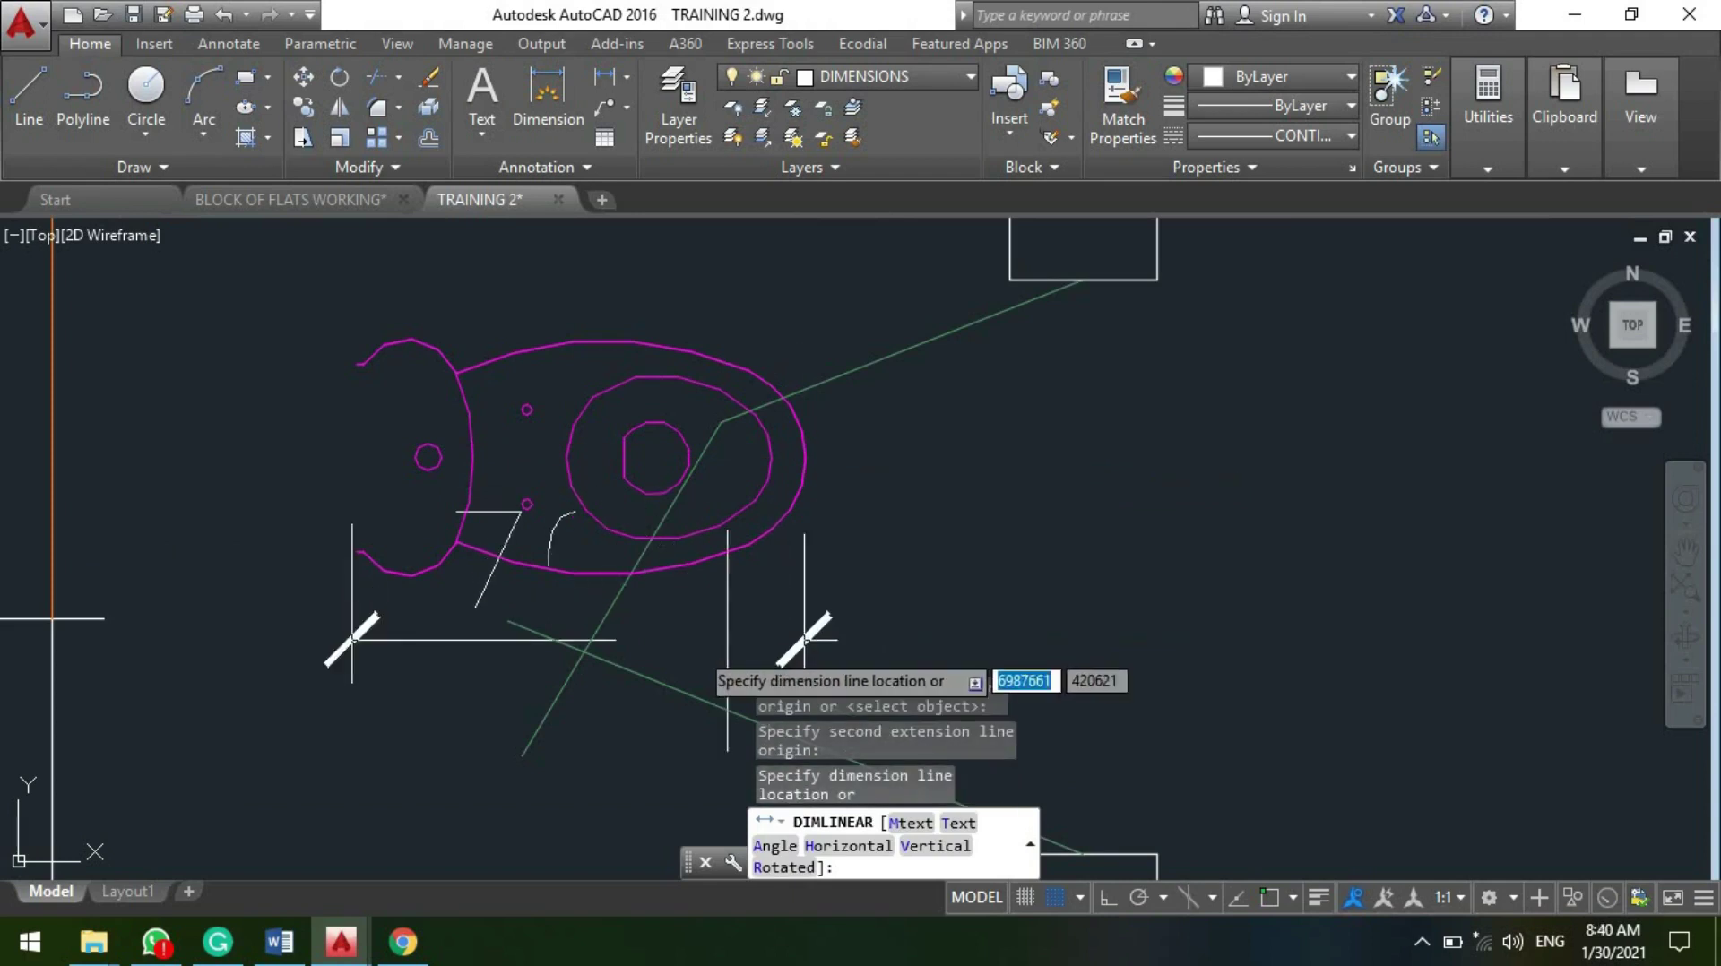
{"action": "scroll", "coordinate": [573, 538], "scroll_direction": "down", "scroll_amount": 3}
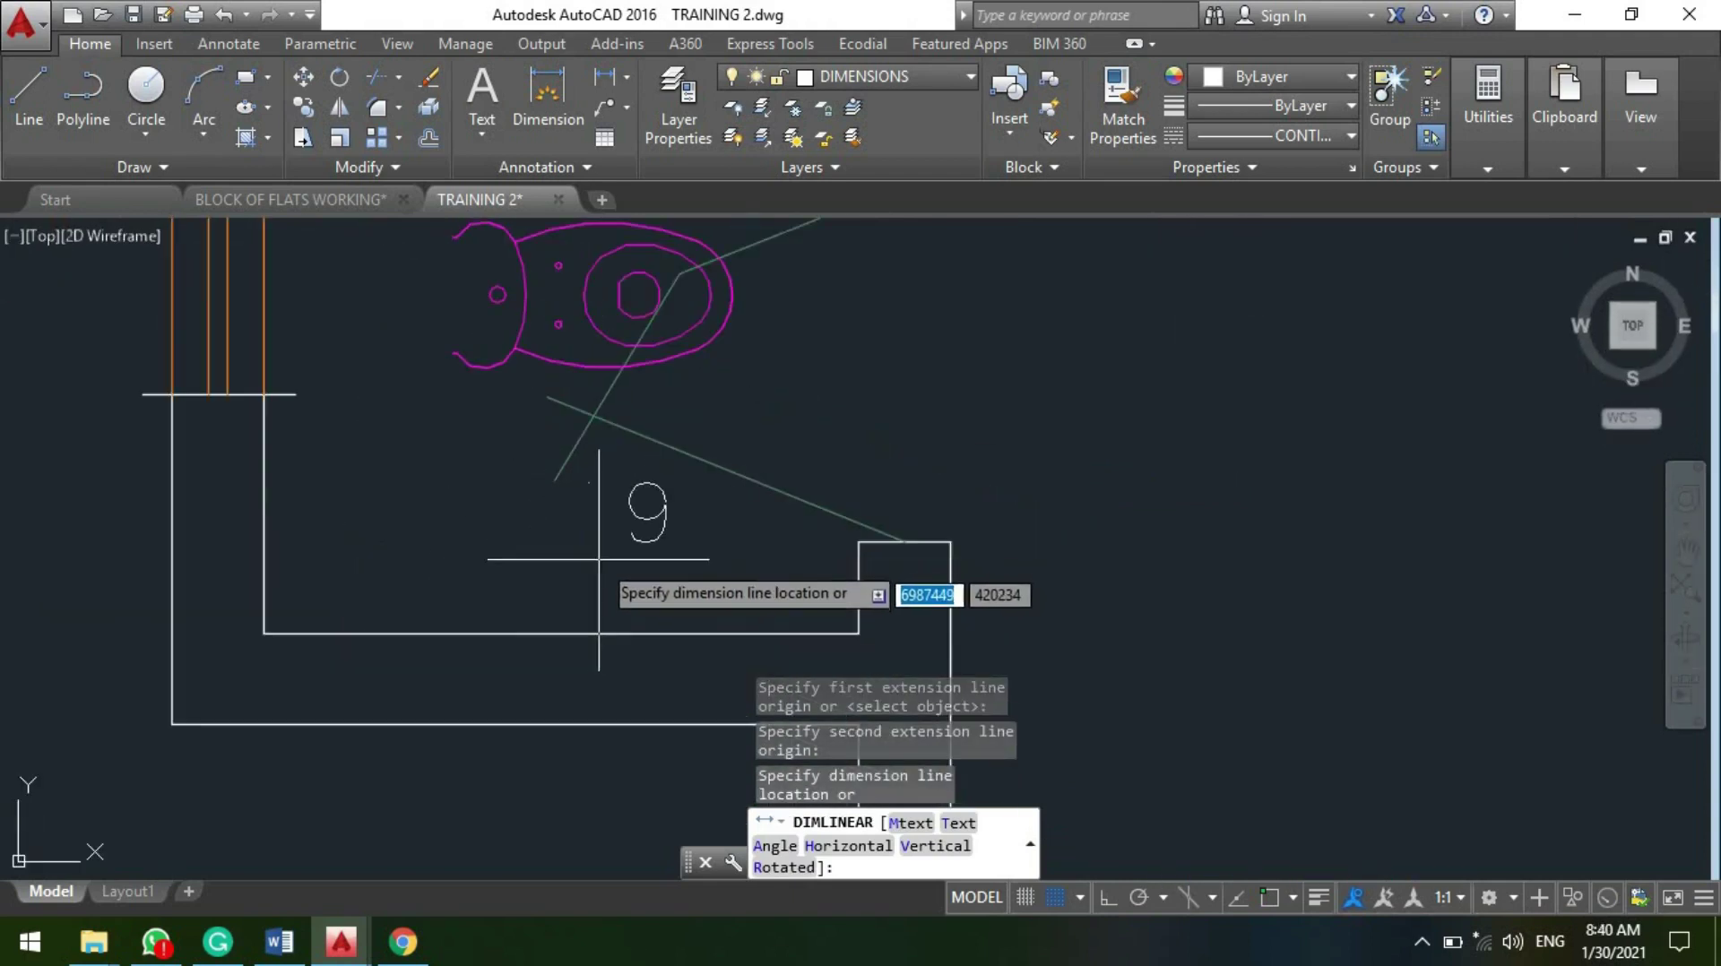
{"action": "scroll", "coordinate": [453, 519], "scroll_direction": "down", "scroll_amount": 1}
{"action": "scroll", "coordinate": [457, 502], "scroll_direction": "down", "scroll_amount": 3}
{"action": "key", "text": "Escape"}
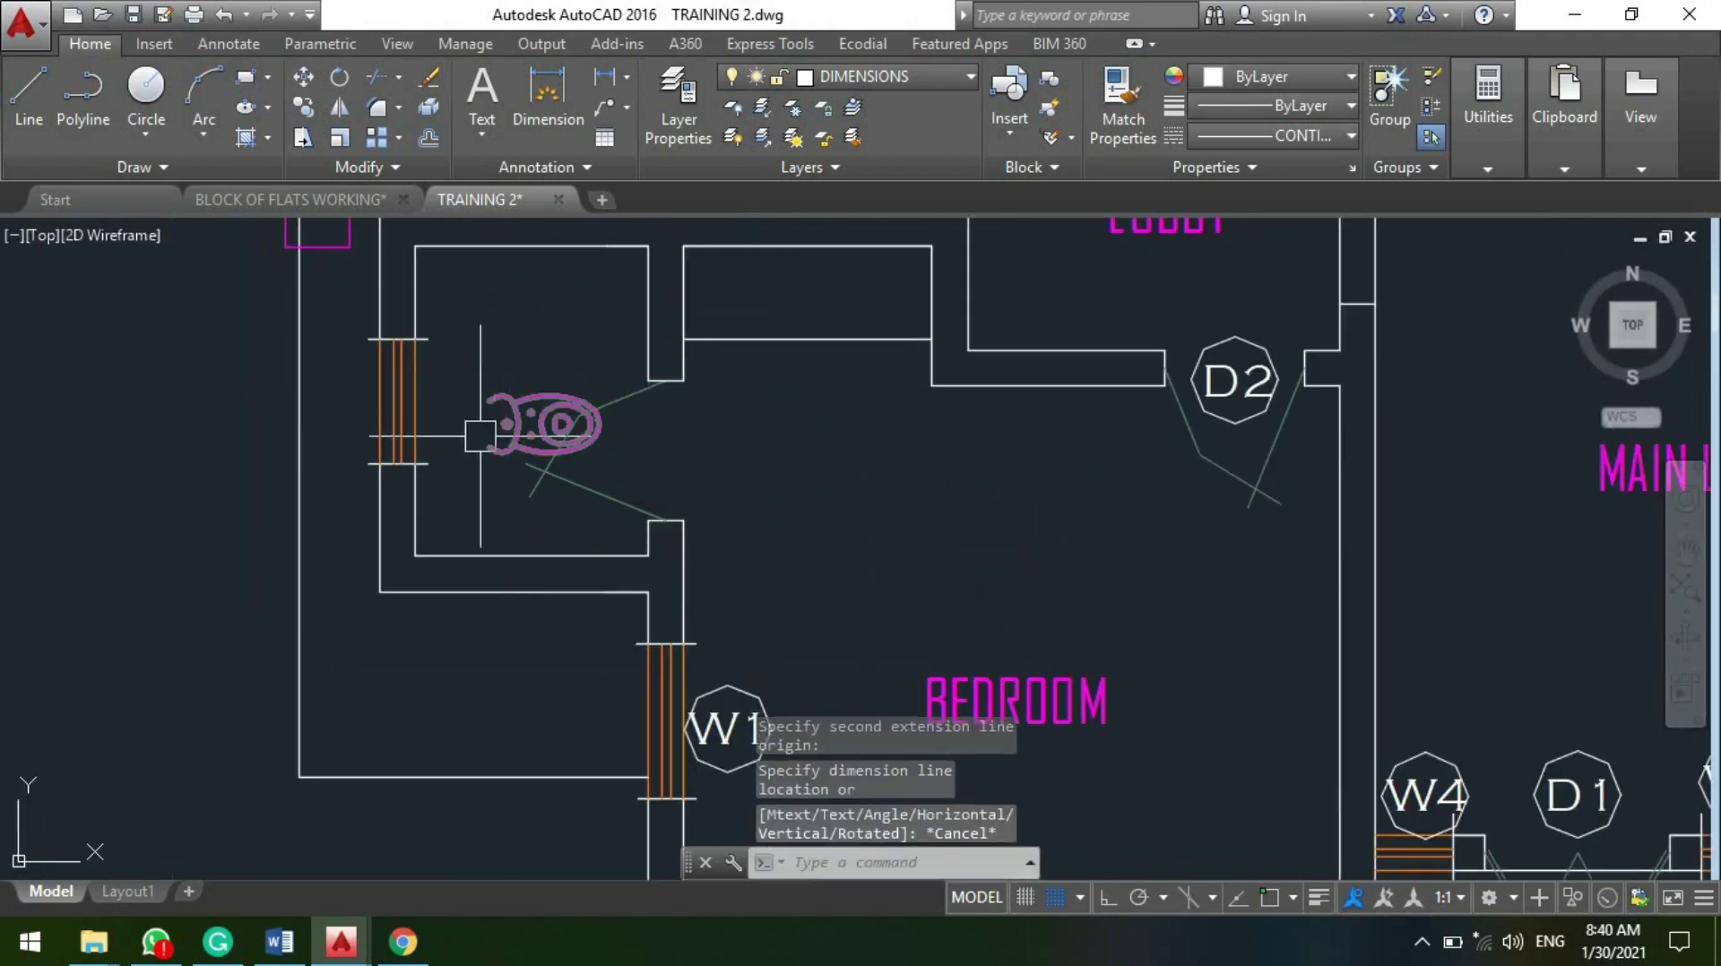
Step: Move the toilet block by its back grip so that it sits against the inner face of the W.C window
{"action": "scroll", "coordinate": [493, 434], "scroll_direction": "up", "scroll_amount": 4}
{"action": "left_click", "coordinate": [462, 419]}
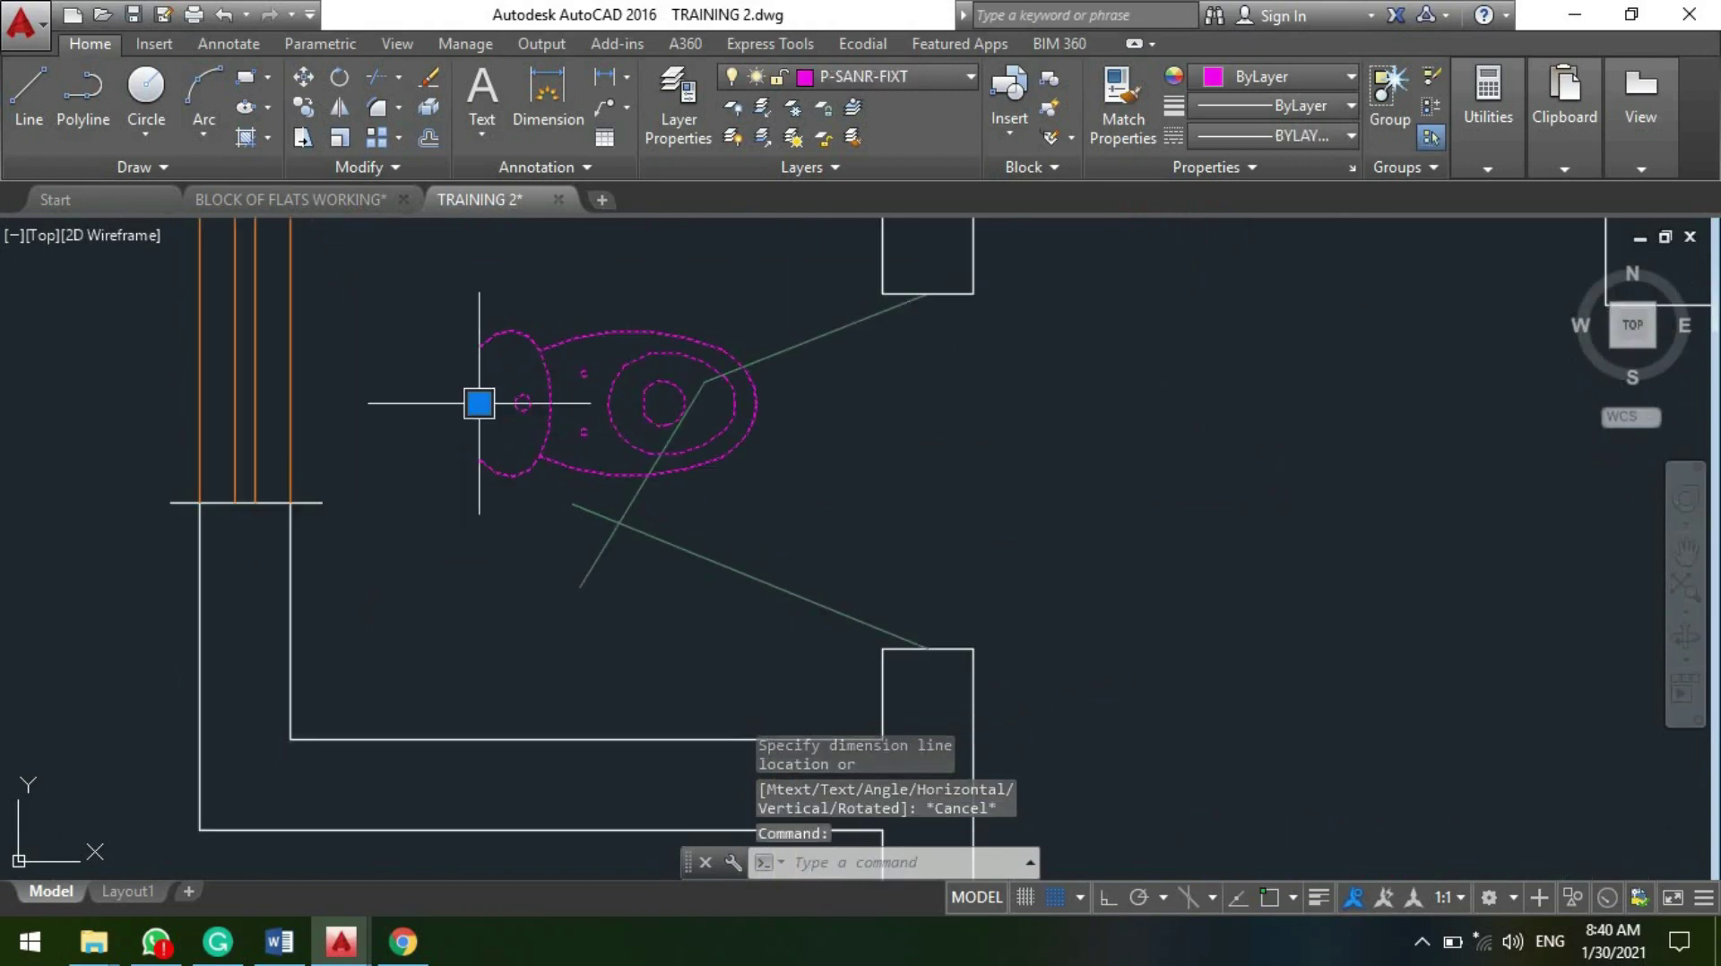
{"action": "left_click", "coordinate": [479, 404]}
{"action": "scroll", "coordinate": [529, 519], "scroll_direction": "down", "scroll_amount": 3}
{"action": "scroll", "coordinate": [453, 475], "scroll_direction": "up", "scroll_amount": 6}
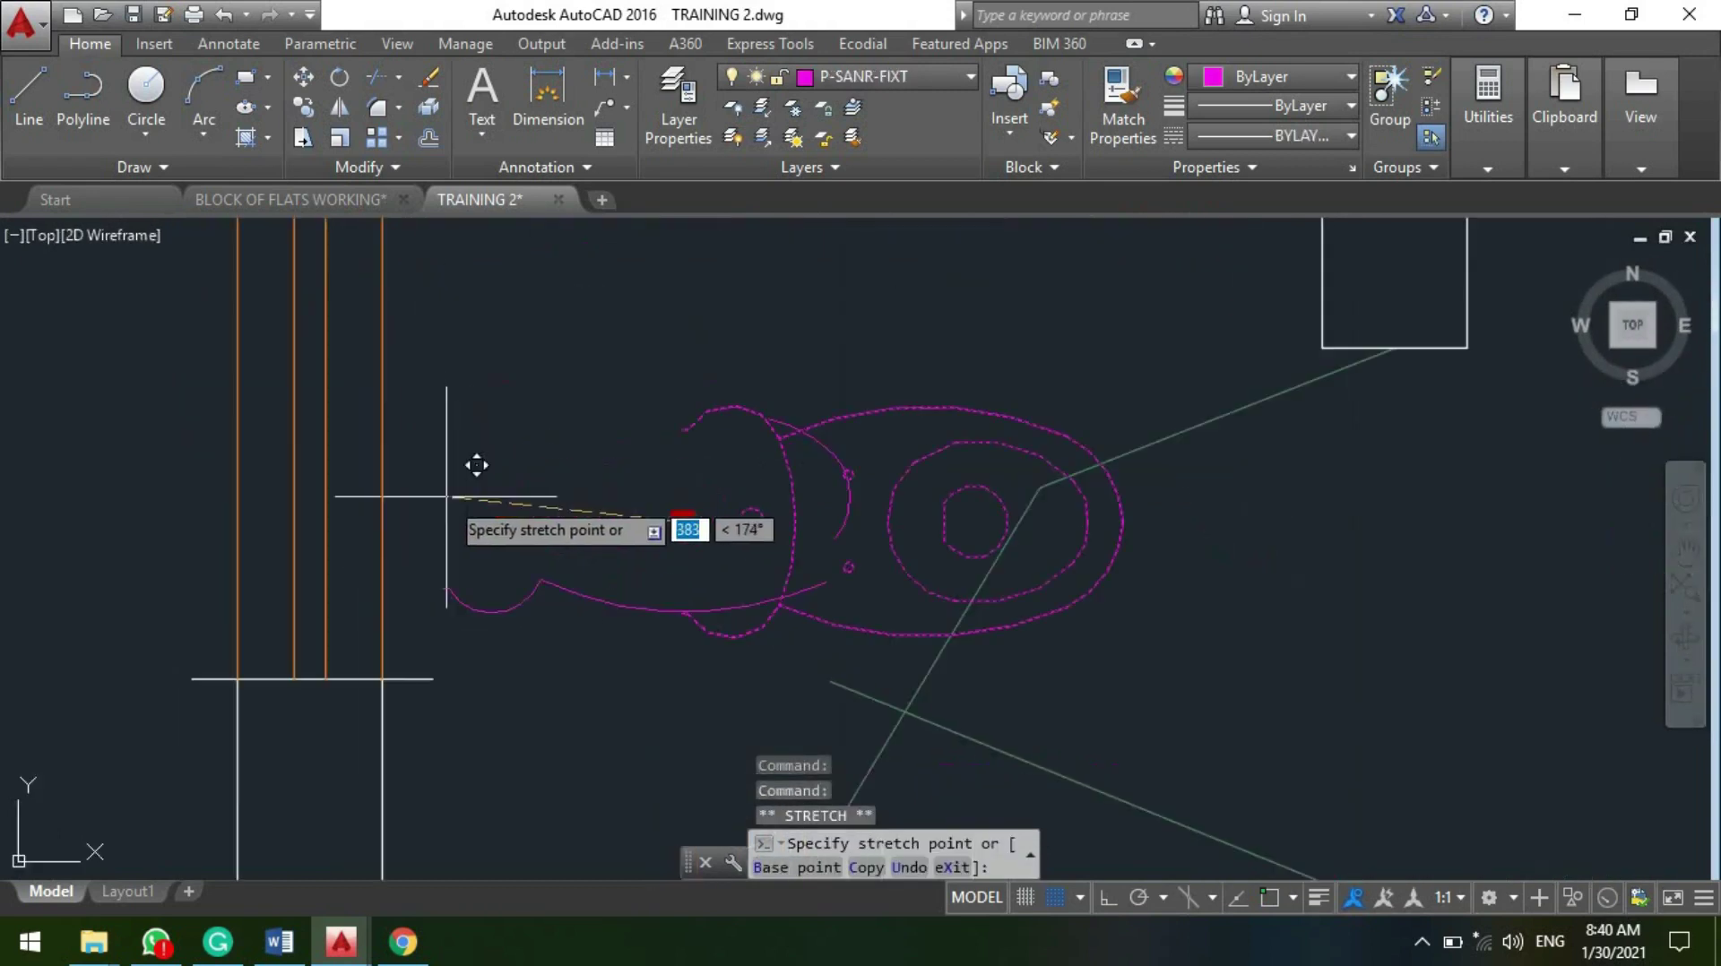
{"action": "scroll", "coordinate": [446, 435], "scroll_direction": "down", "scroll_amount": 2}
{"action": "scroll", "coordinate": [446, 435], "scroll_direction": "up", "scroll_amount": 4}
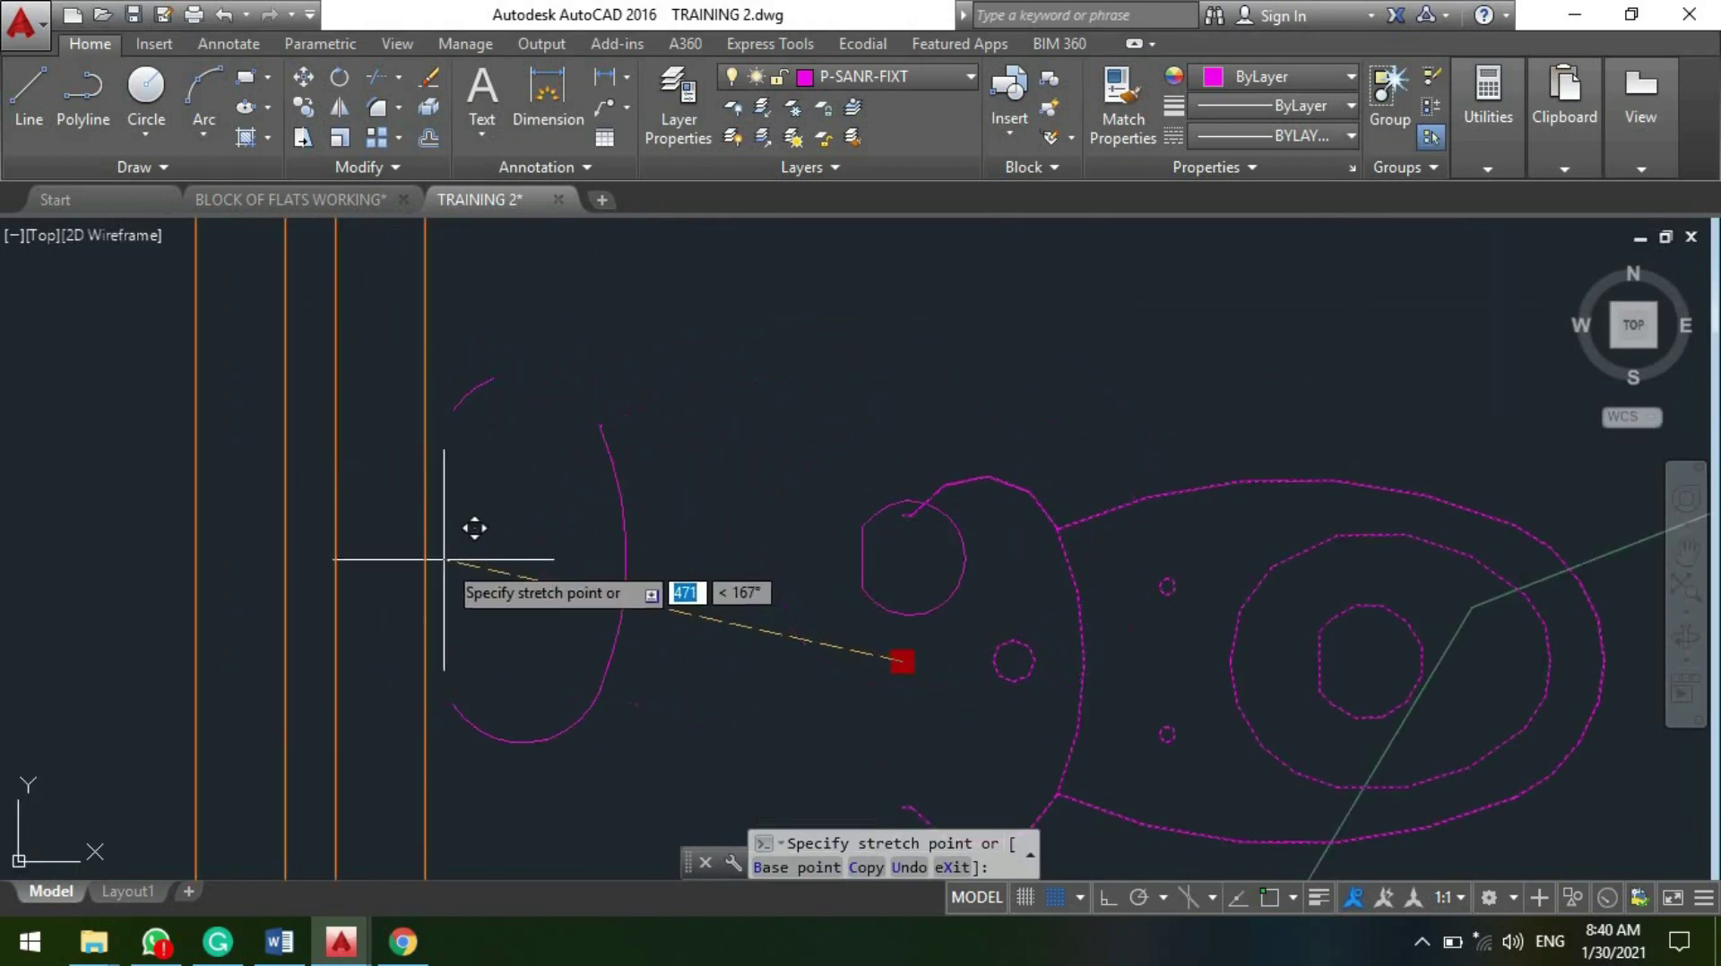
{"action": "left_click", "coordinate": [421, 563]}
{"action": "scroll", "coordinate": [395, 484], "scroll_direction": "down", "scroll_amount": 3}
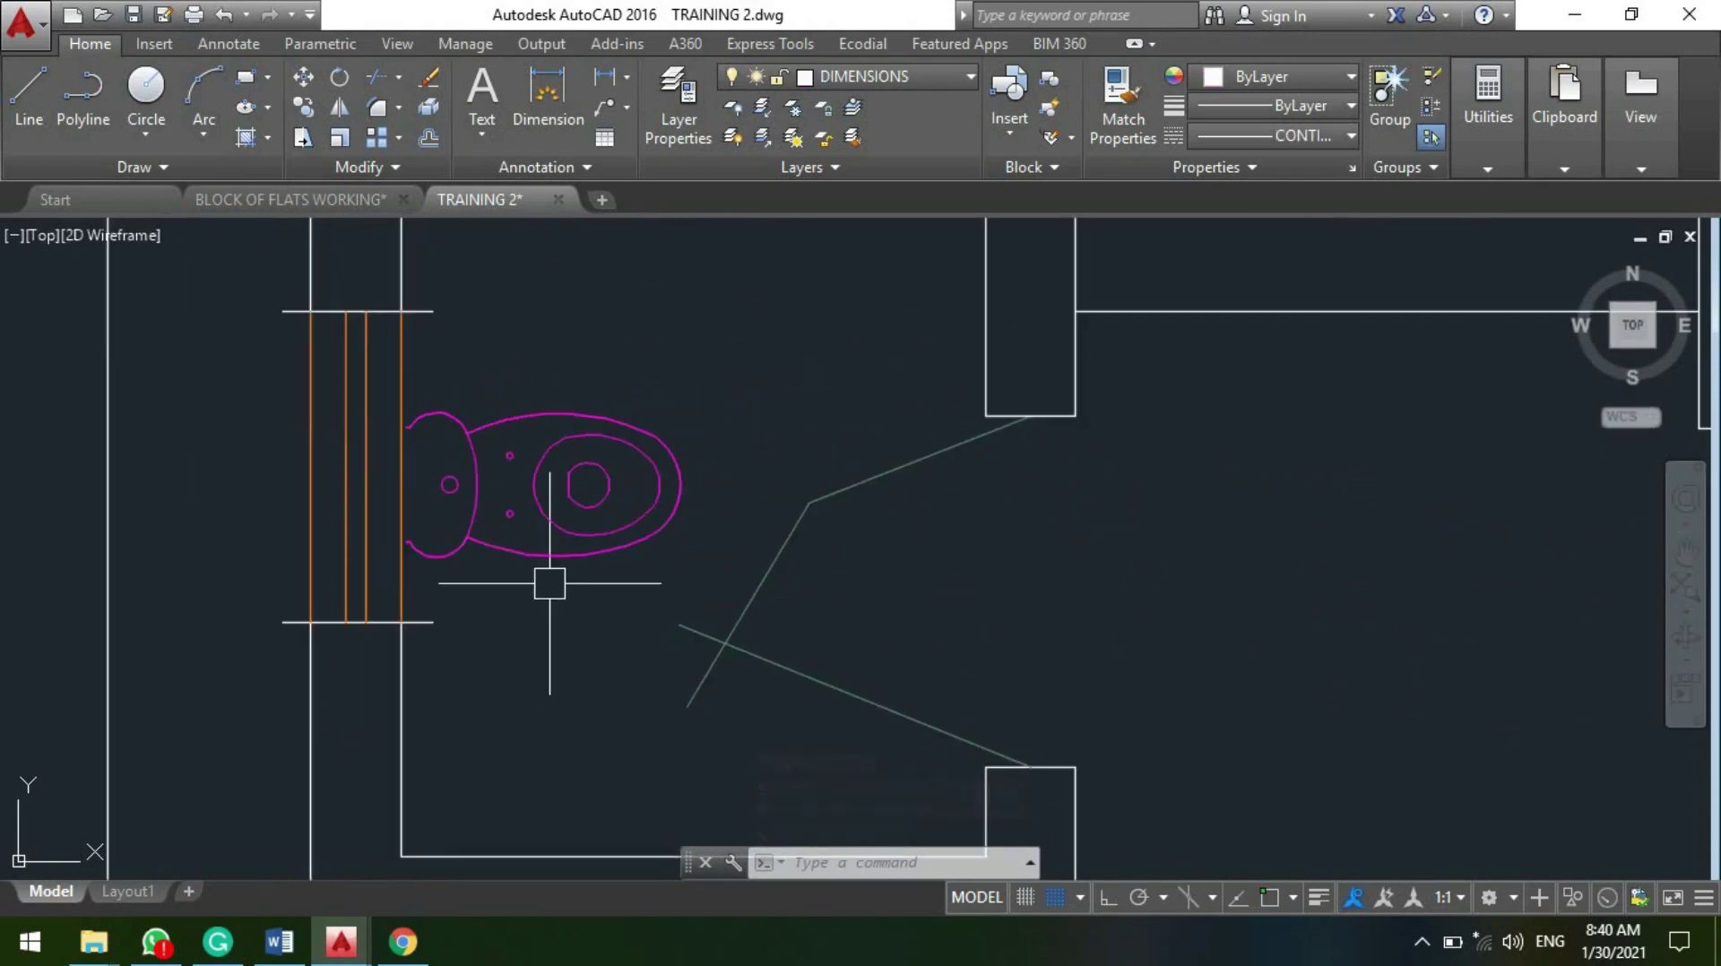
{"action": "scroll", "coordinate": [532, 406], "scroll_direction": "down", "scroll_amount": 2}
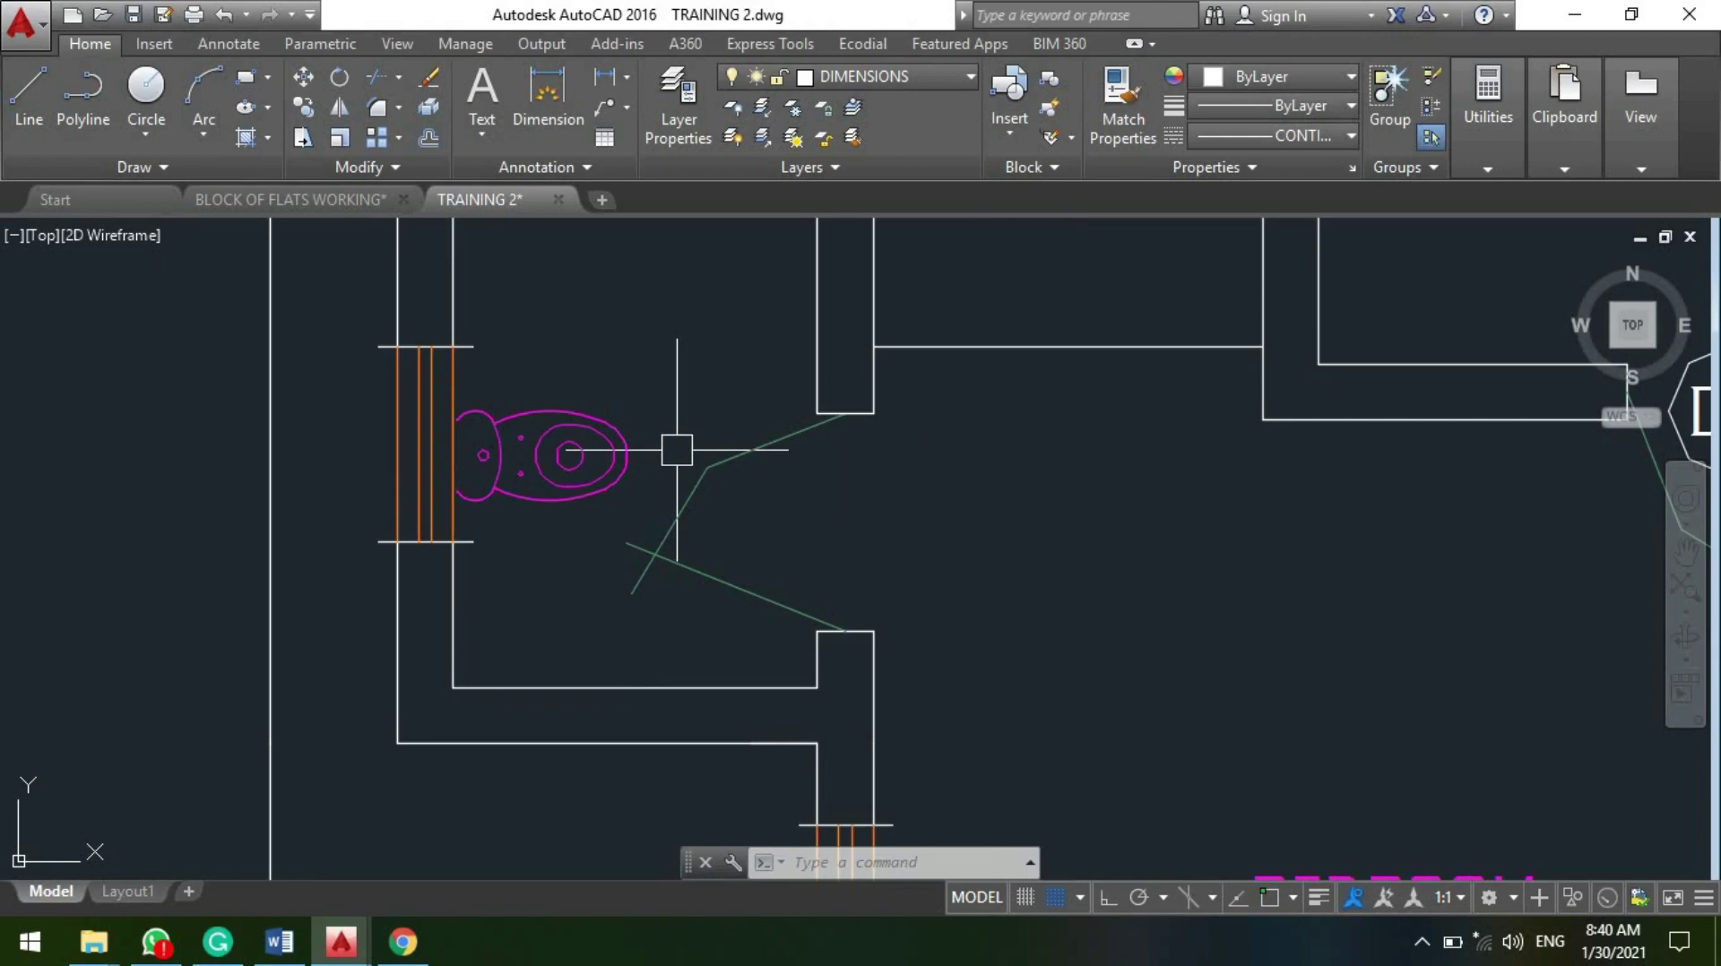
{"action": "scroll", "coordinate": [569, 676], "scroll_direction": "down", "scroll_amount": 1}
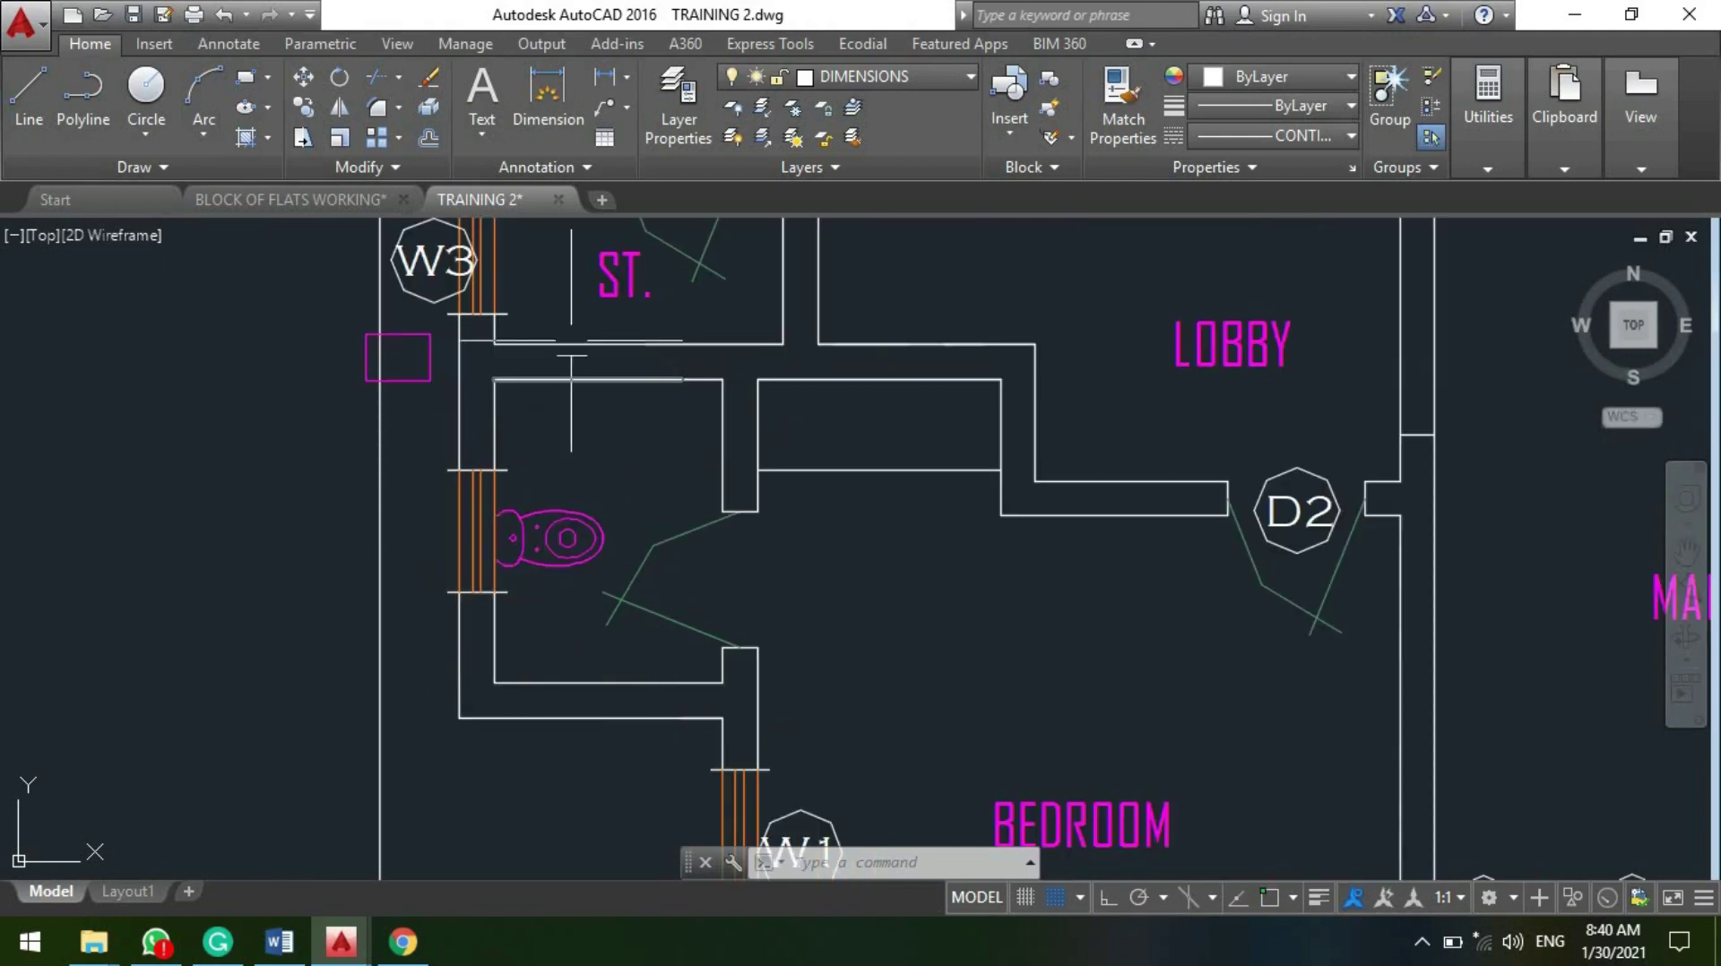
{"action": "scroll", "coordinate": [600, 500], "scroll_direction": "up", "scroll_amount": 1}
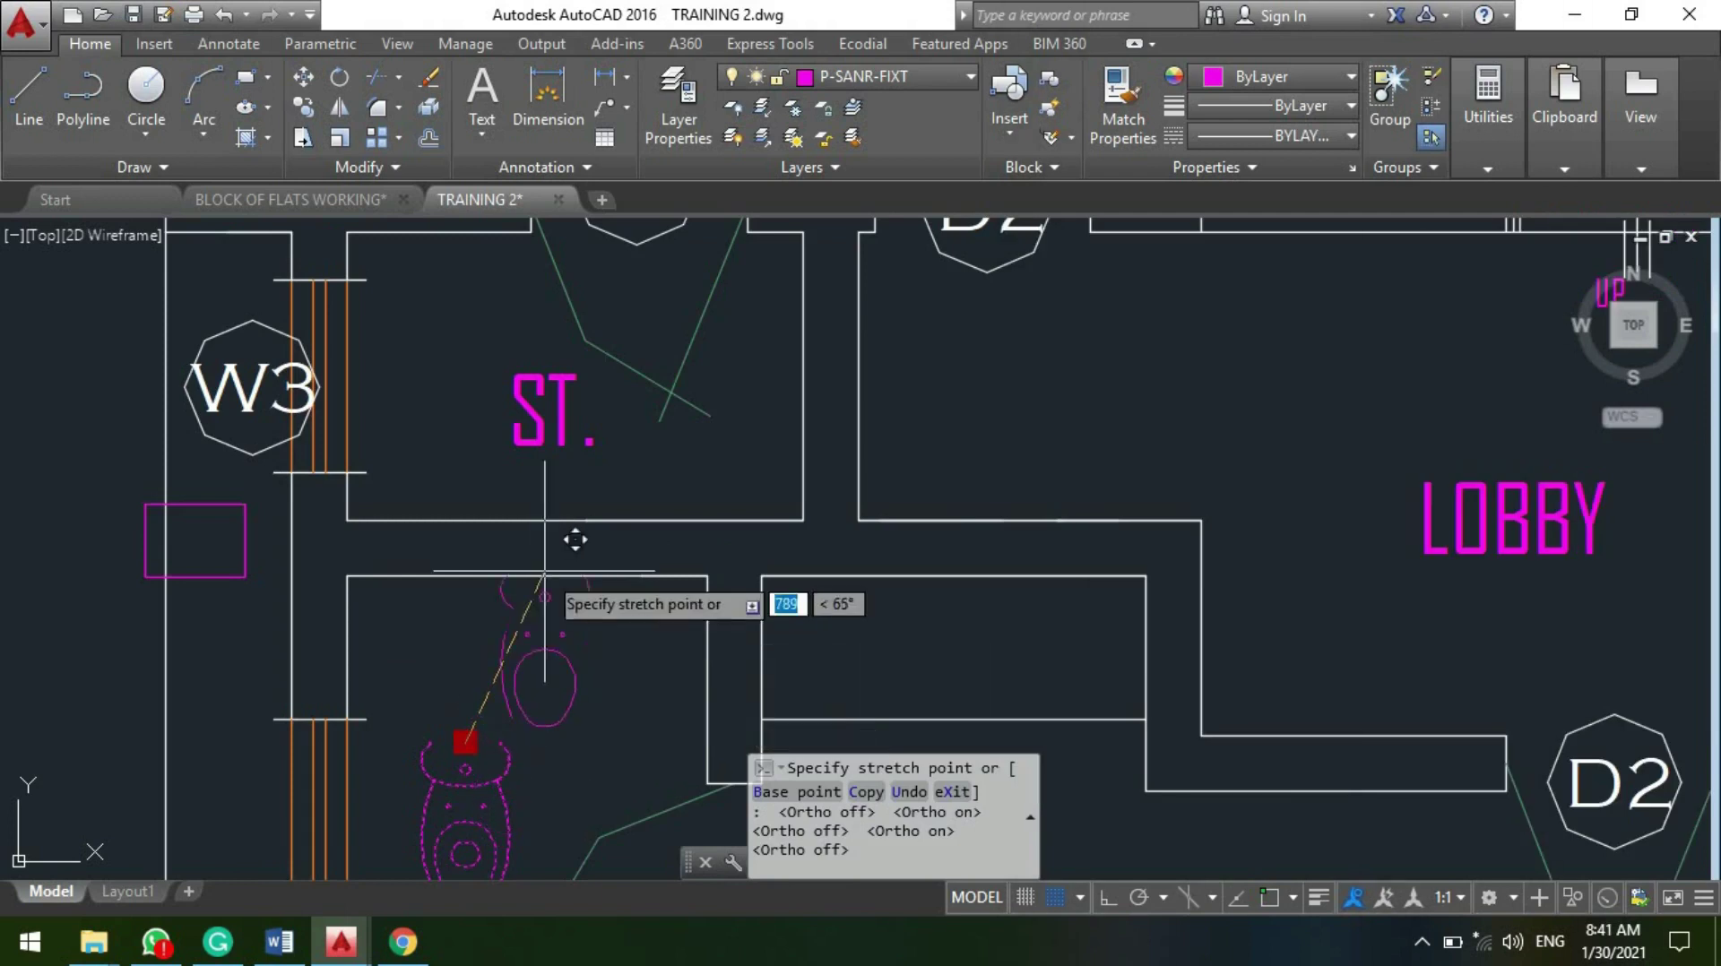
Step: Measure the W.C's floor area with the Area command, picking the room's inner corners
{"action": "scroll", "coordinate": [536, 614], "scroll_direction": "up", "scroll_amount": 2}
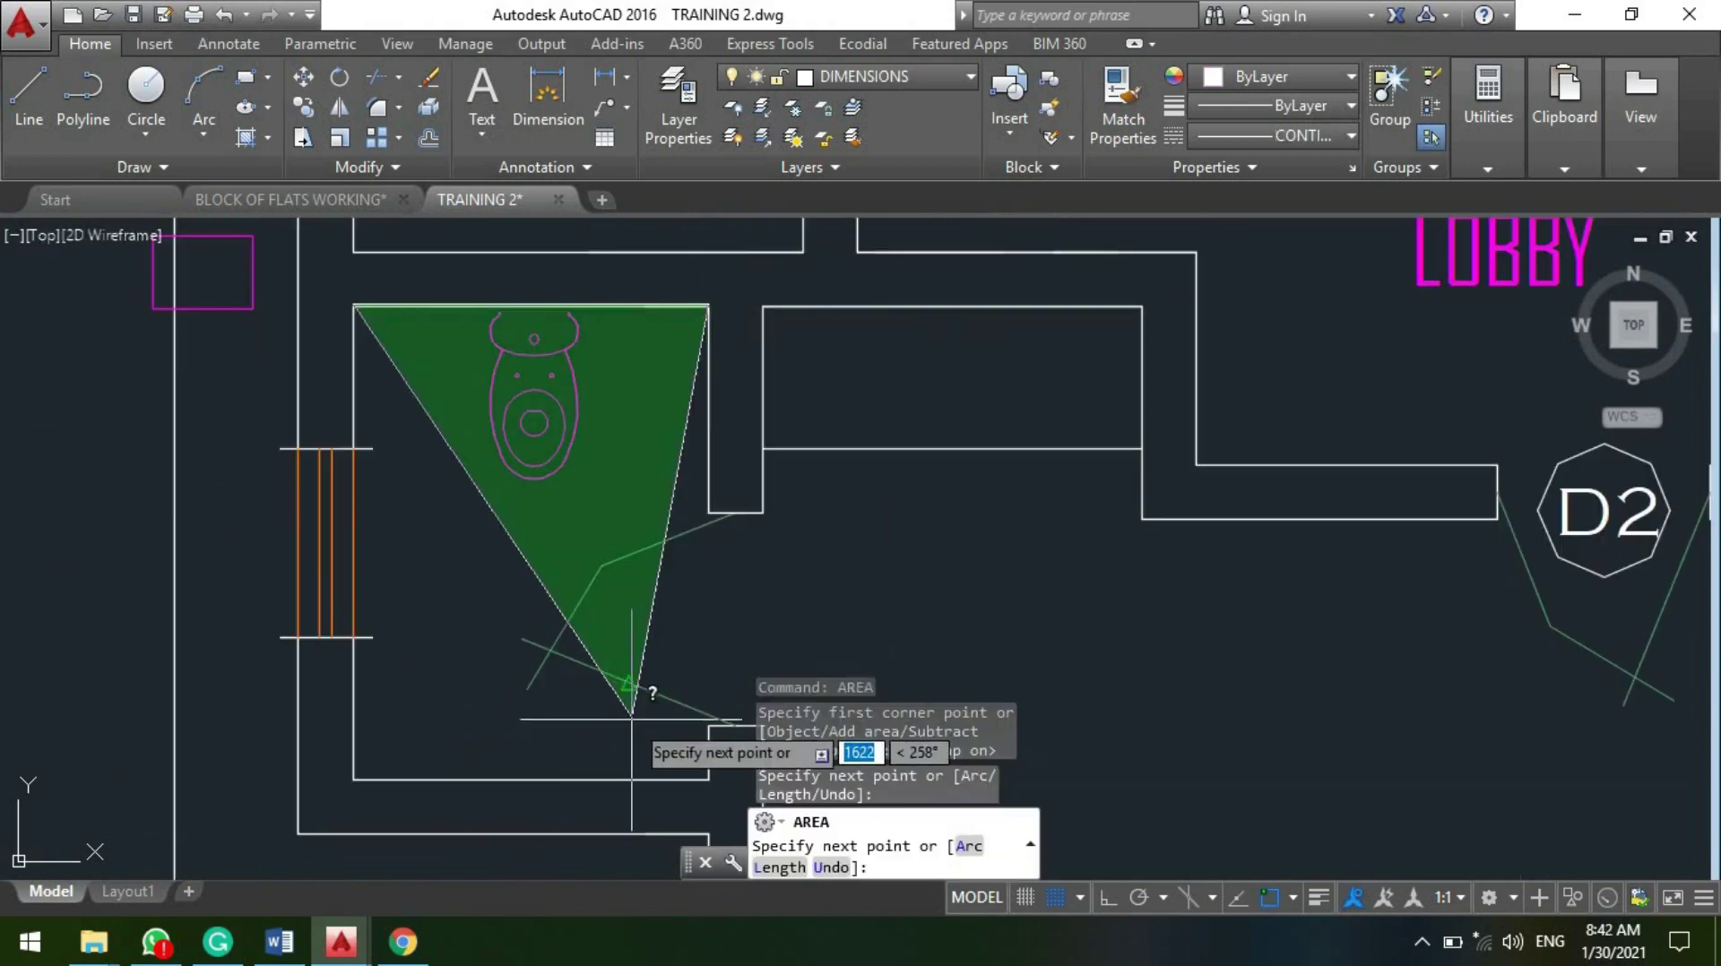
{"action": "left_click", "coordinate": [708, 778]}
{"action": "left_click", "coordinate": [350, 778]}
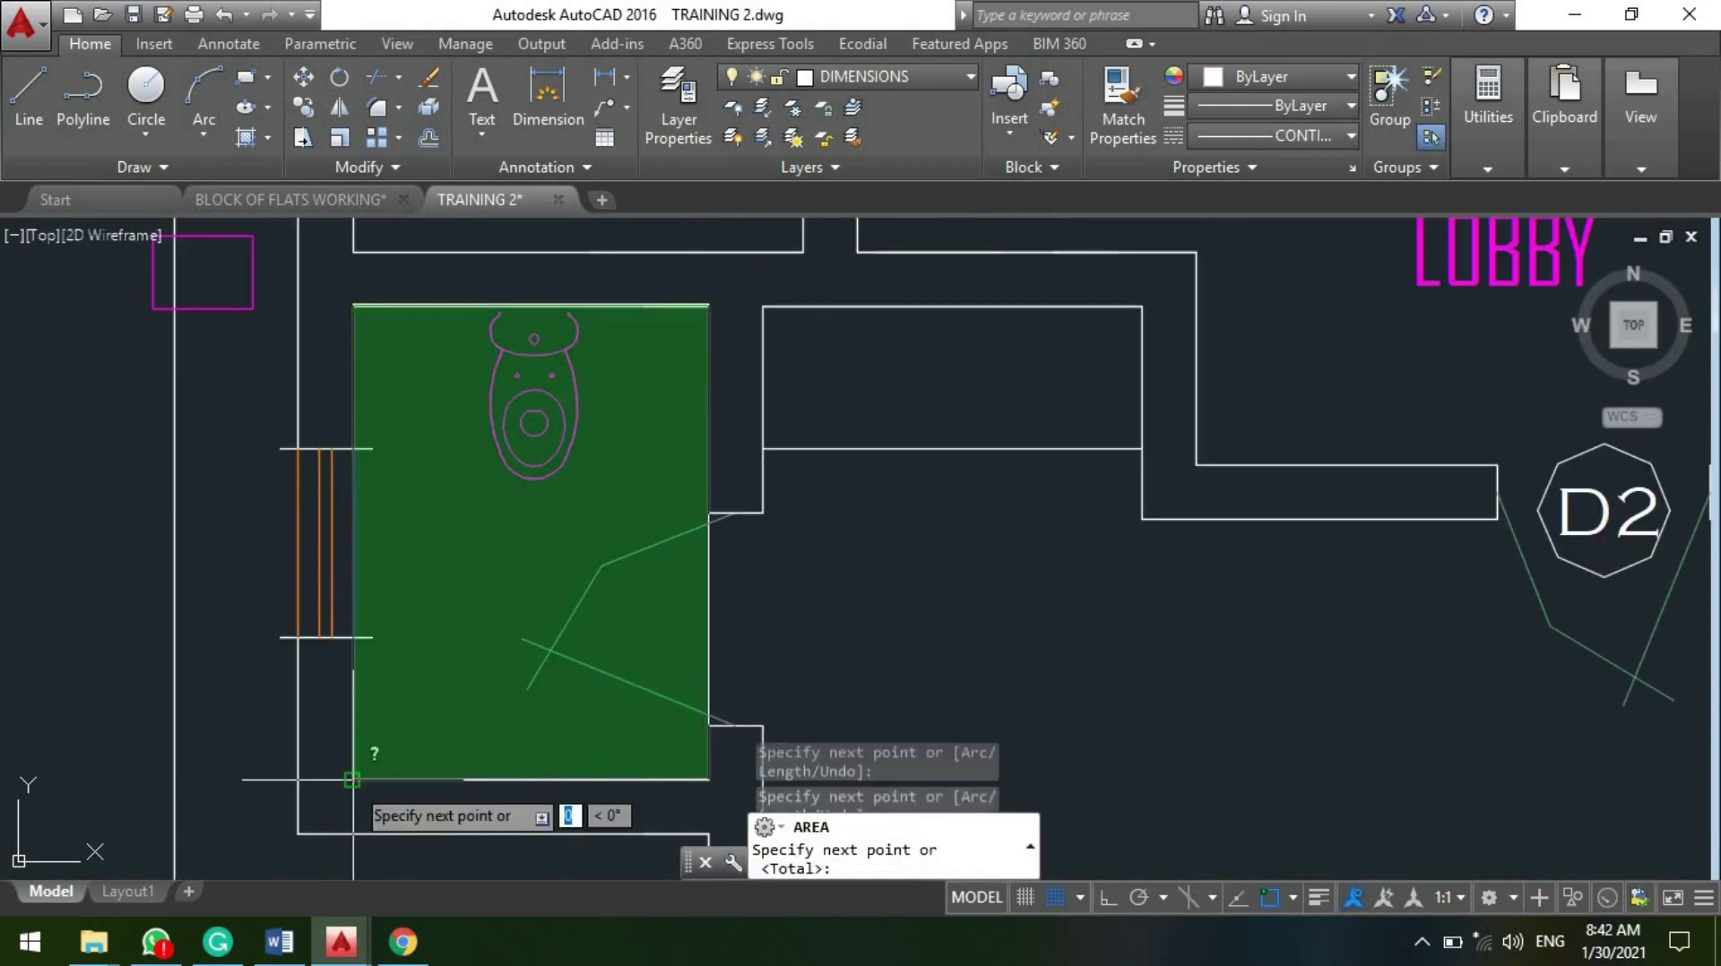
{"action": "scroll", "coordinate": [351, 776], "scroll_direction": "down", "scroll_amount": 2}
{"action": "left_click", "coordinate": [362, 475]}
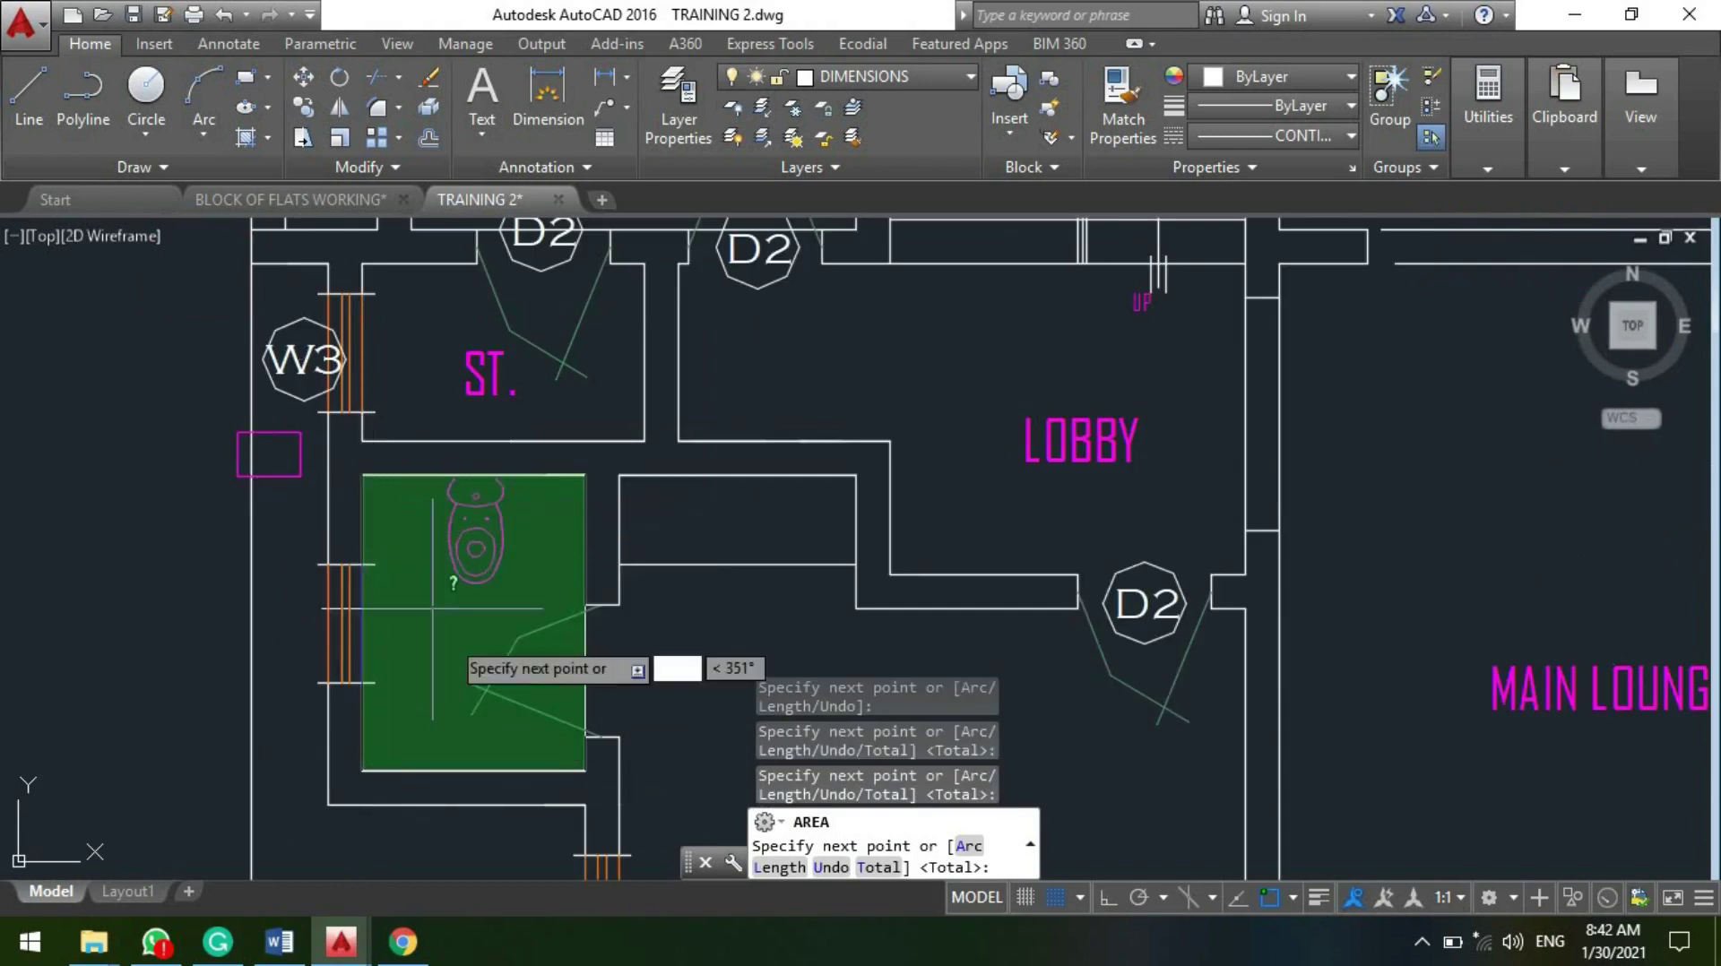
{"action": "key", "text": "F3"}
{"action": "scroll", "coordinate": [451, 627], "scroll_direction": "up", "scroll_amount": 2}
{"action": "key", "text": "Return"}
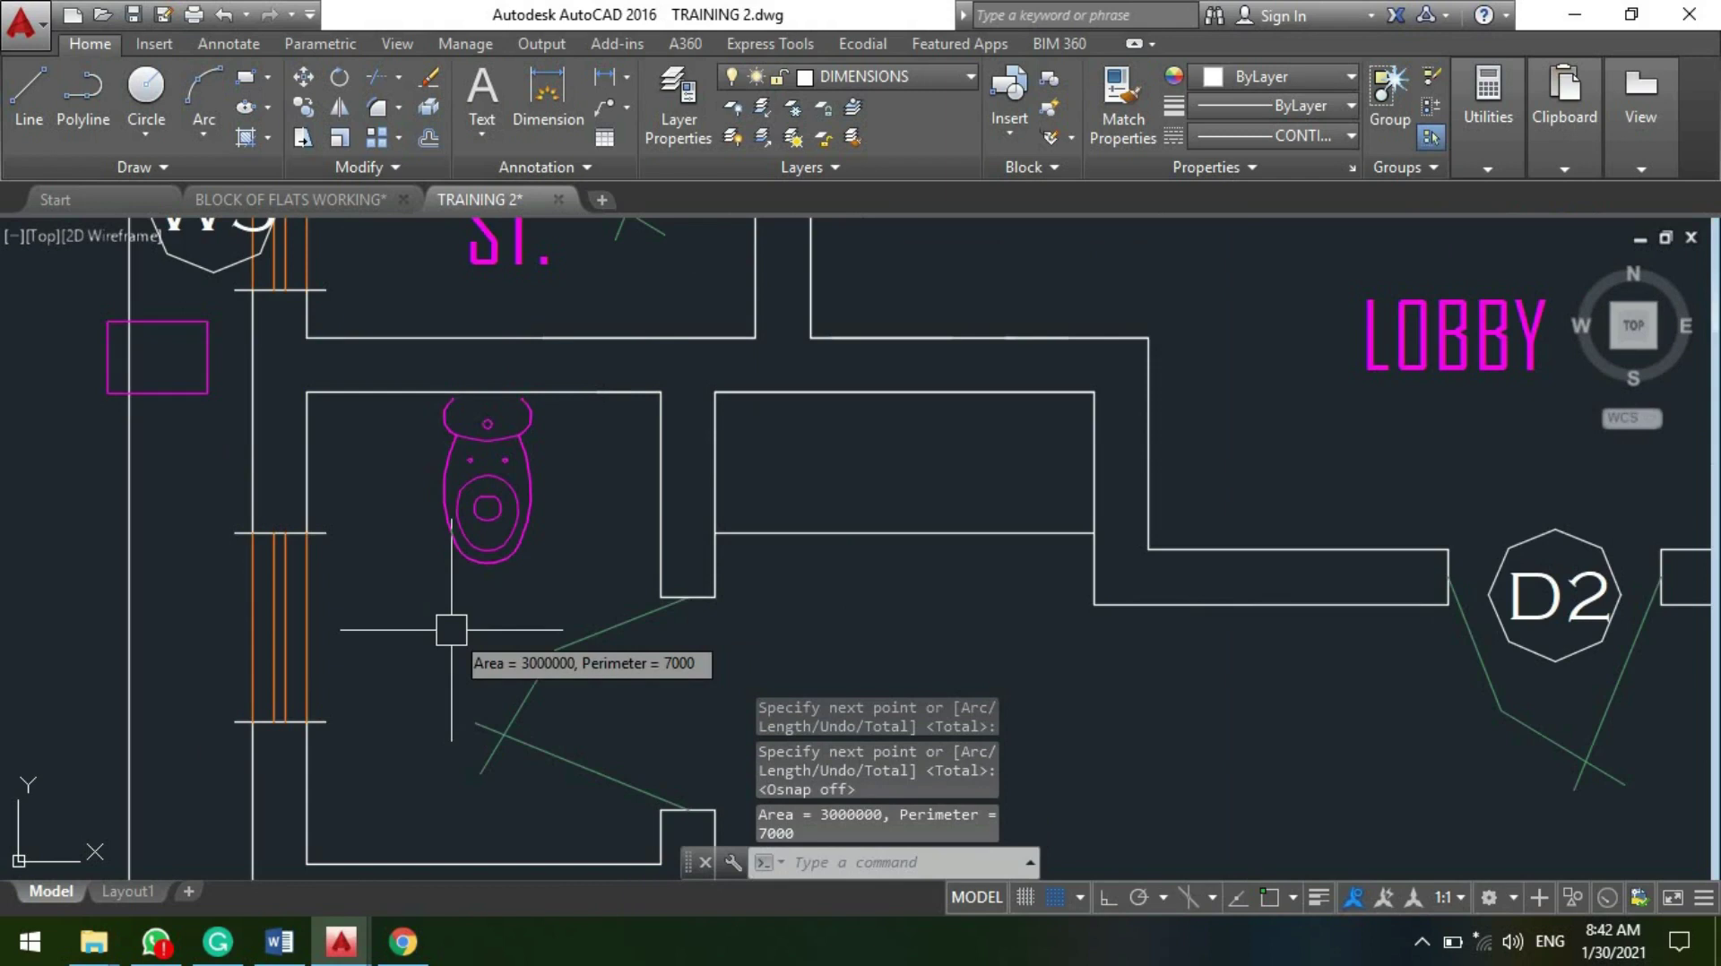
{"action": "key", "text": "Escape"}
{"action": "key", "text": "Escape"}
{"action": "key", "text": "Escape"}
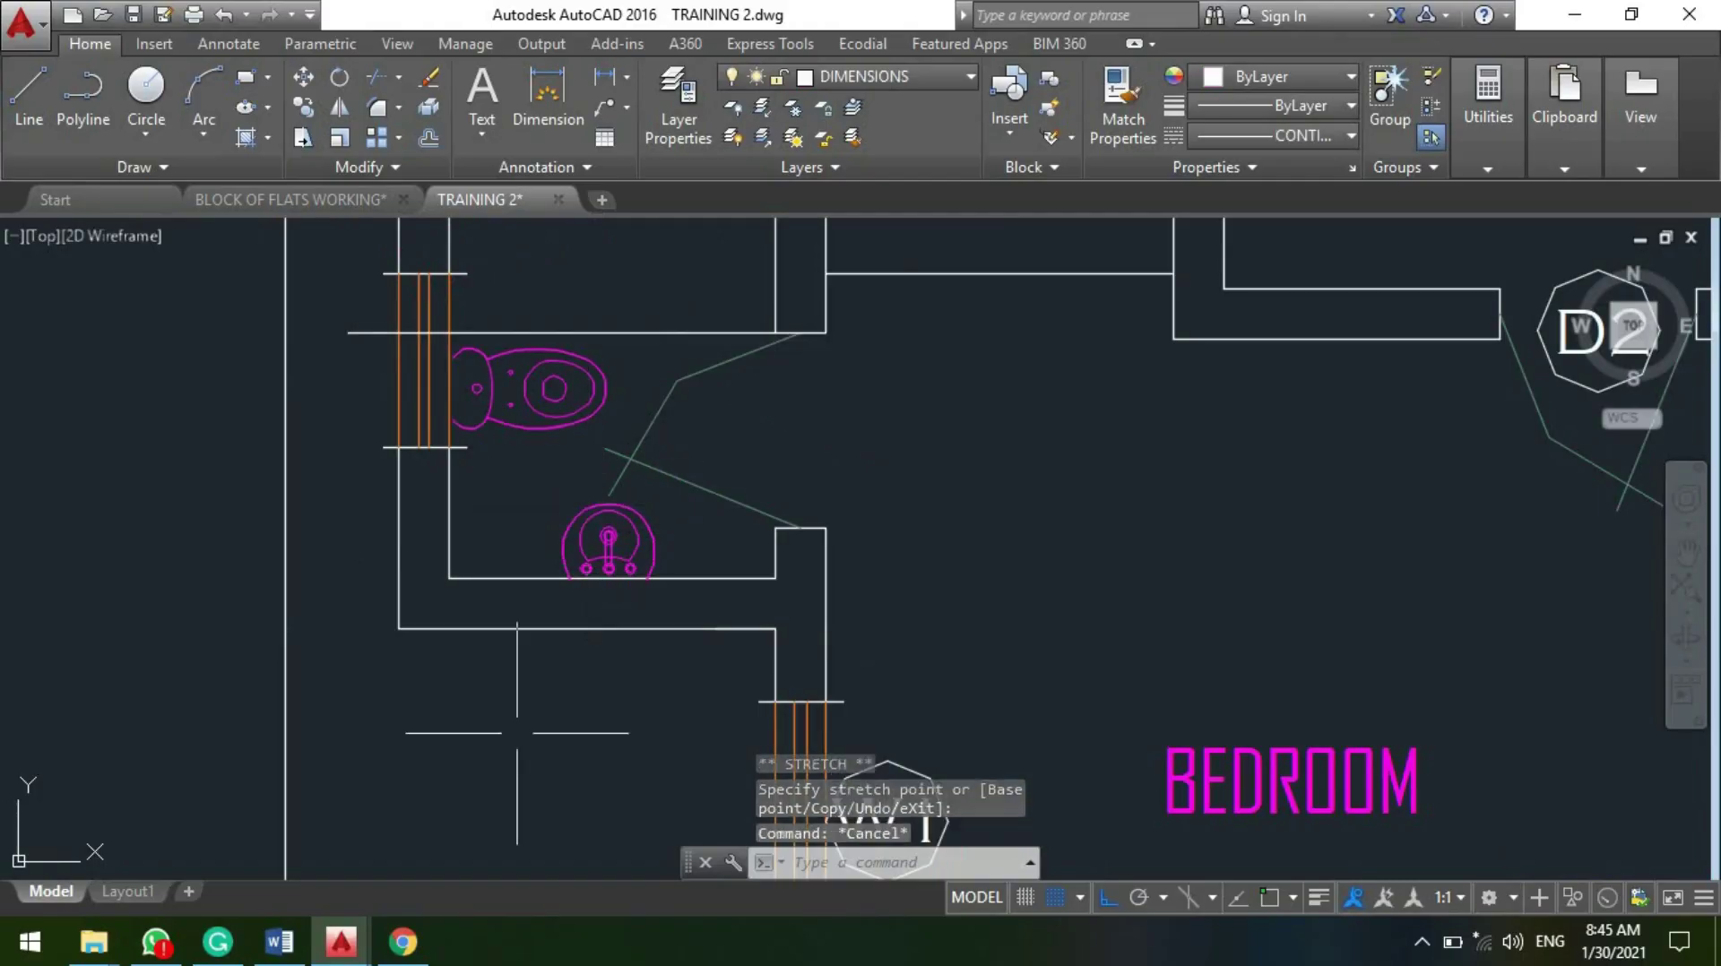
{"action": "scroll", "coordinate": [517, 733], "scroll_direction": "down", "scroll_amount": 3}
{"action": "scroll", "coordinate": [543, 558], "scroll_direction": "up", "scroll_amount": 3}
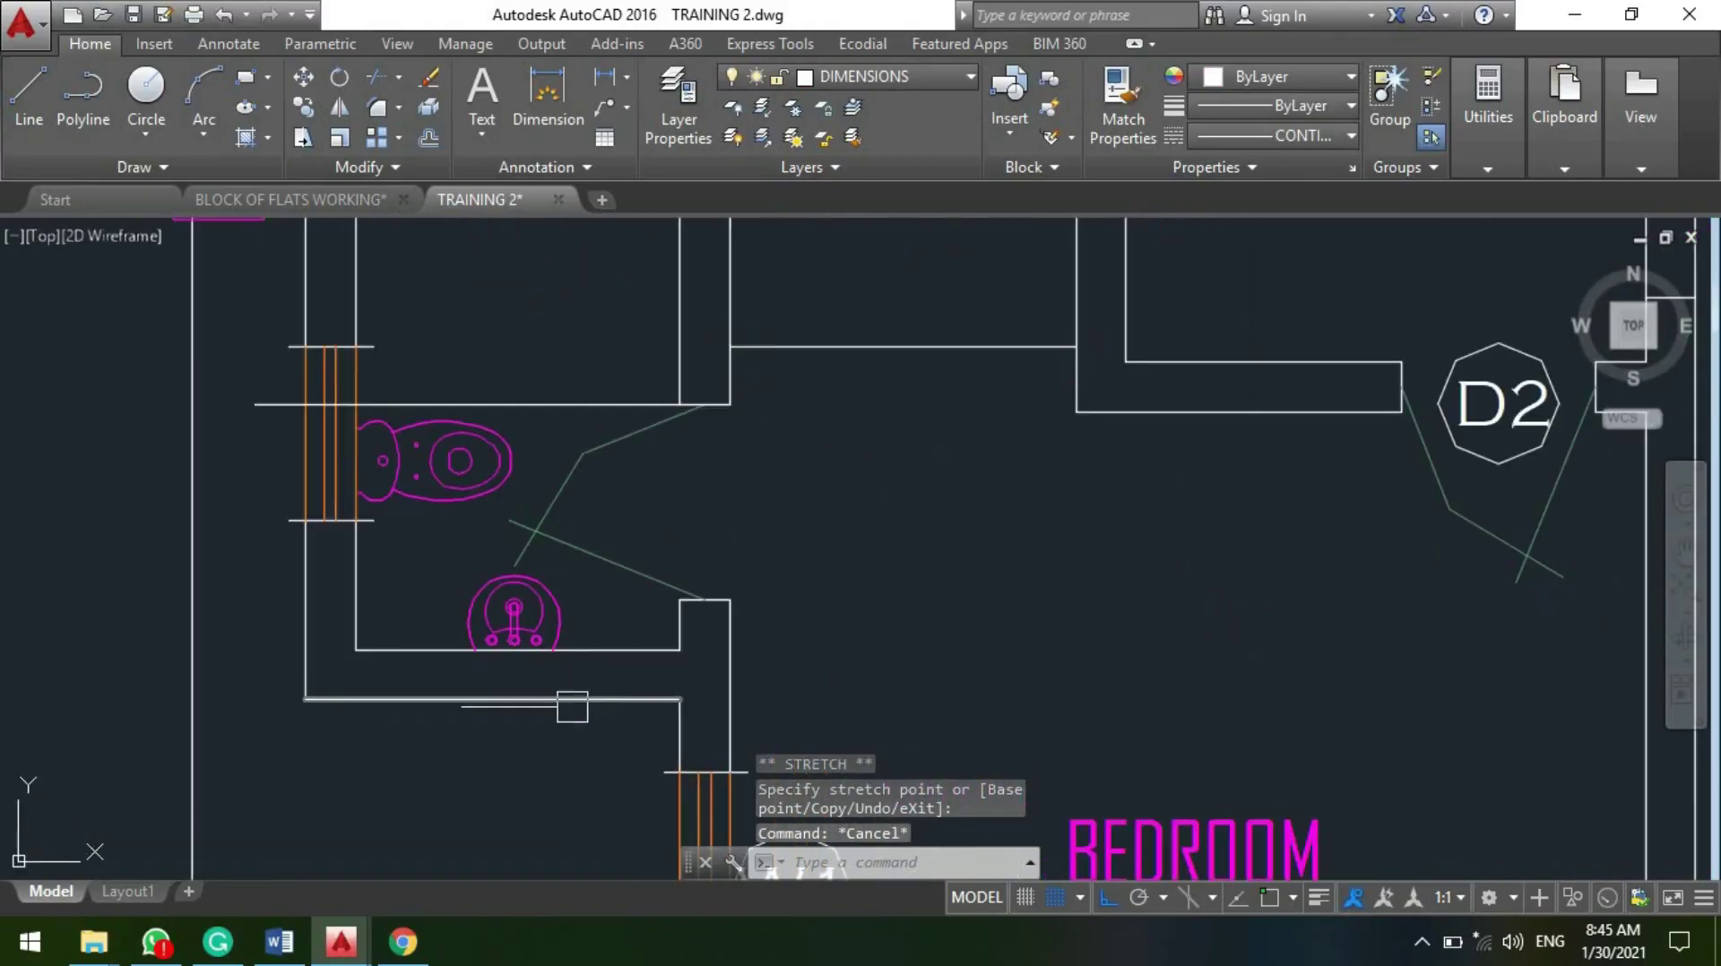
{"action": "scroll", "coordinate": [544, 557], "scroll_direction": "down", "scroll_amount": 2}
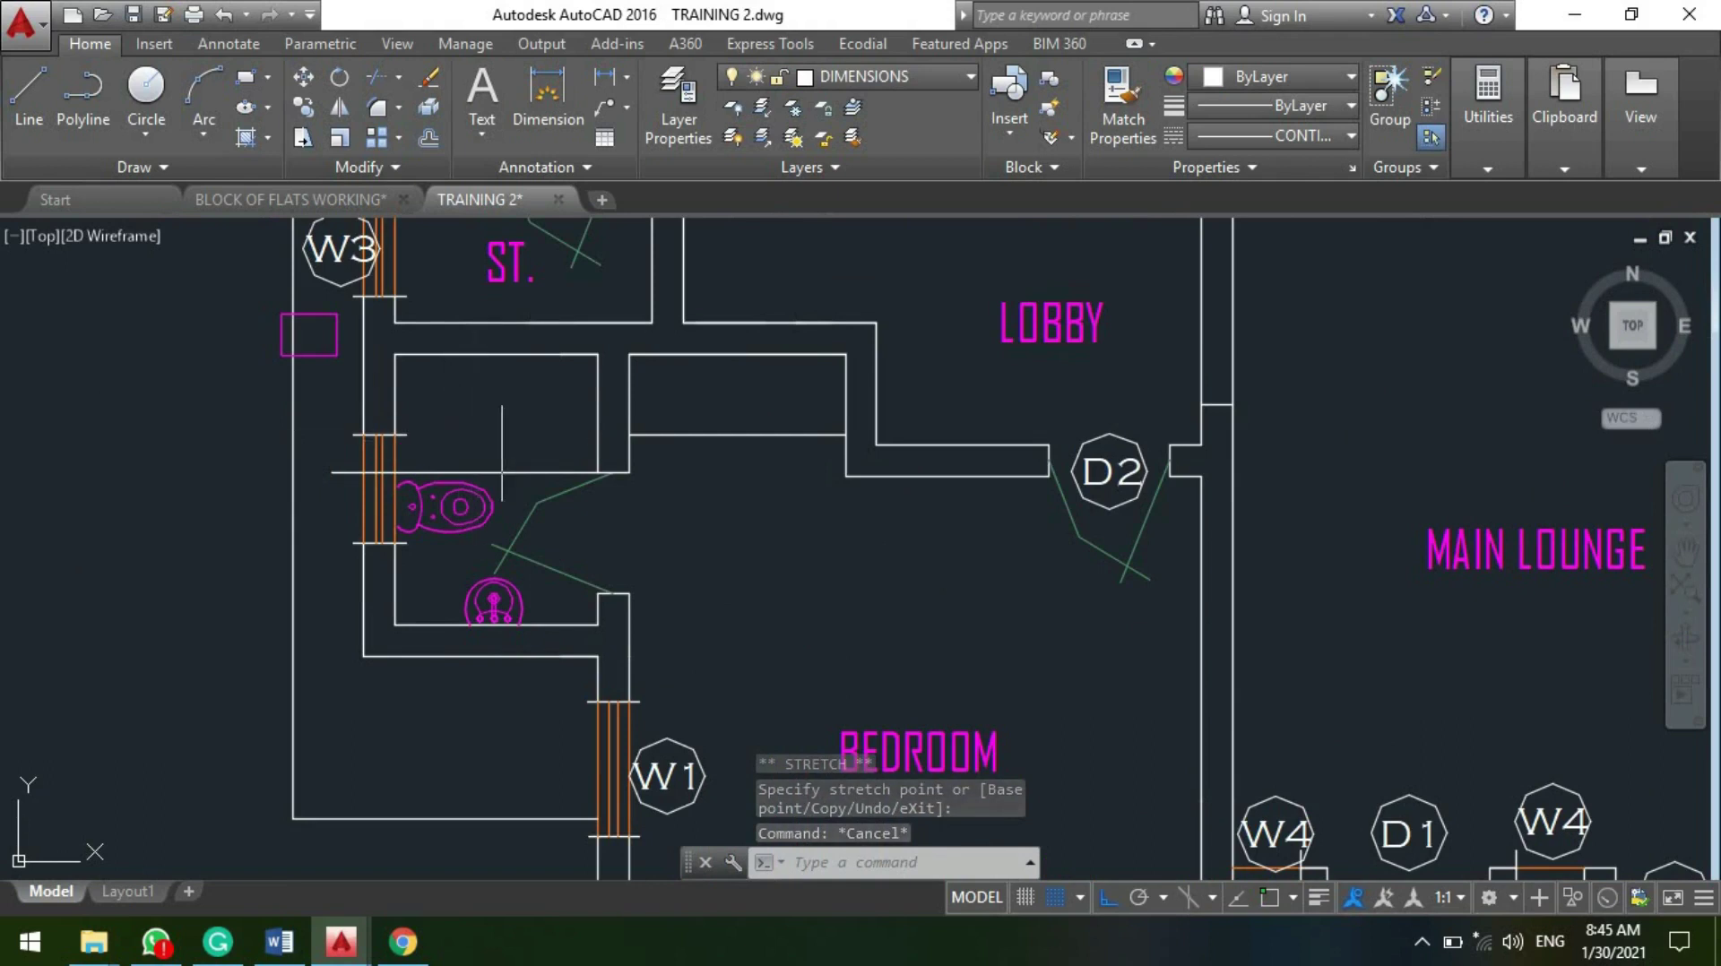
{"action": "scroll", "coordinate": [552, 394], "scroll_direction": "down", "scroll_amount": 2}
{"action": "scroll", "coordinate": [515, 520], "scroll_direction": "up", "scroll_amount": 2}
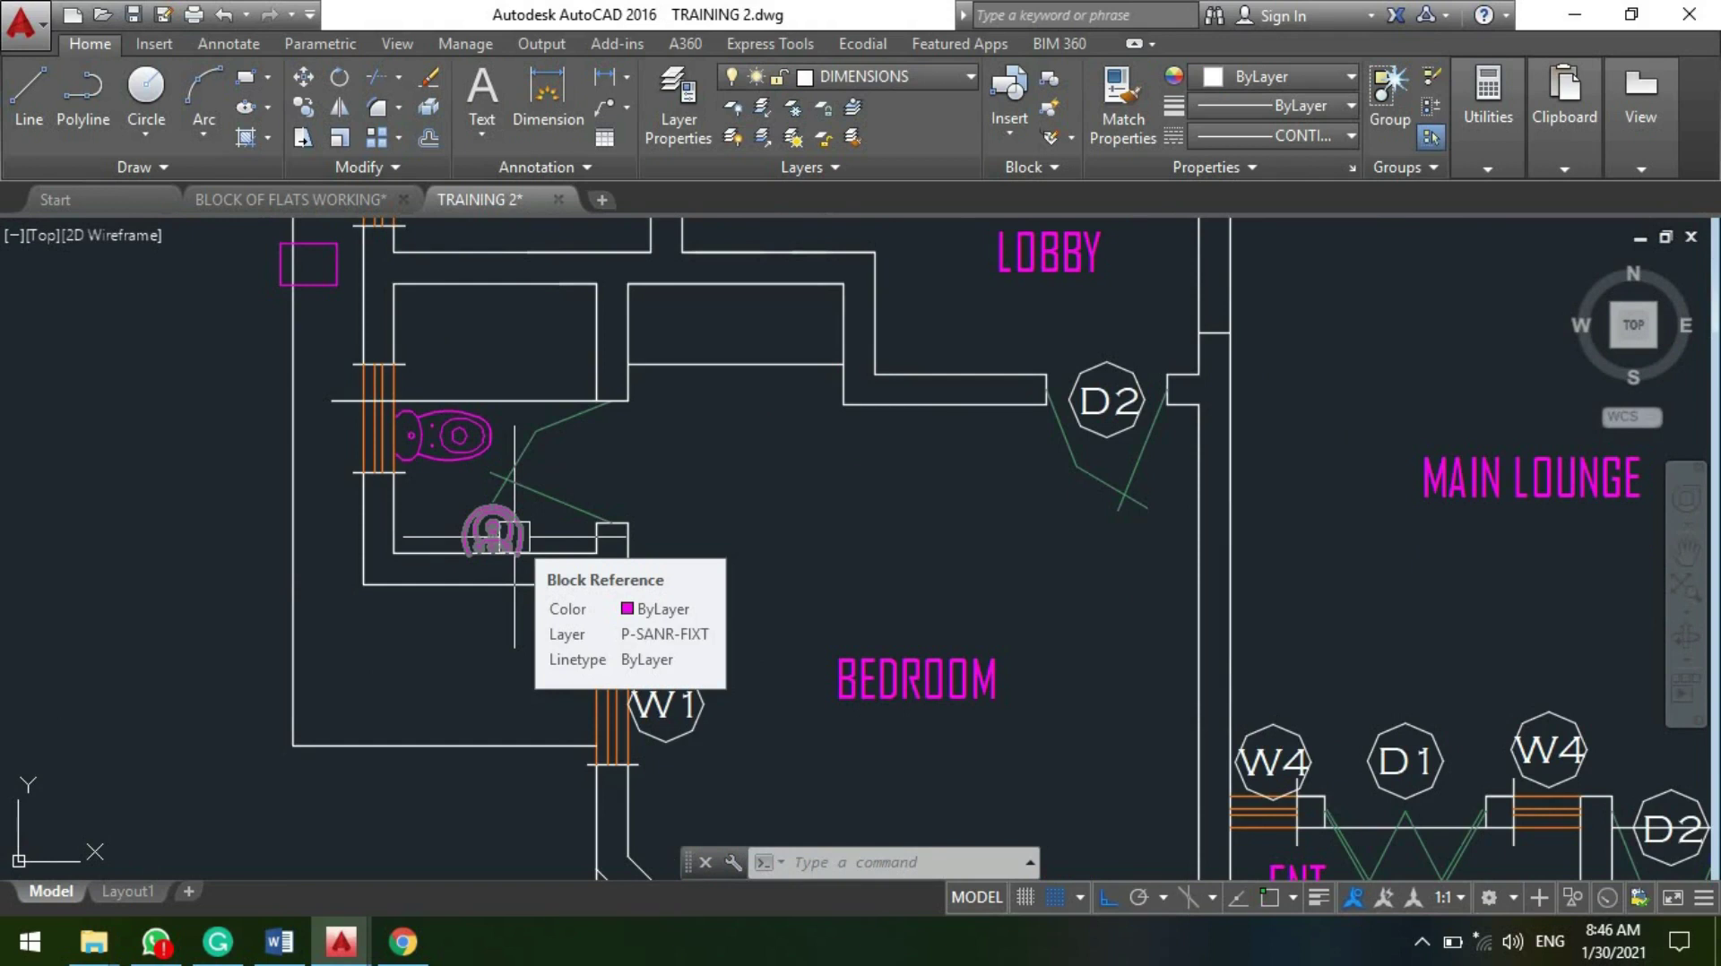
Step: Examine the toilet and wash basin layout in the ground floor bedroom's W.C and the empty space beside it
{"action": "scroll", "coordinate": [477, 560], "scroll_direction": "up", "scroll_amount": 2}
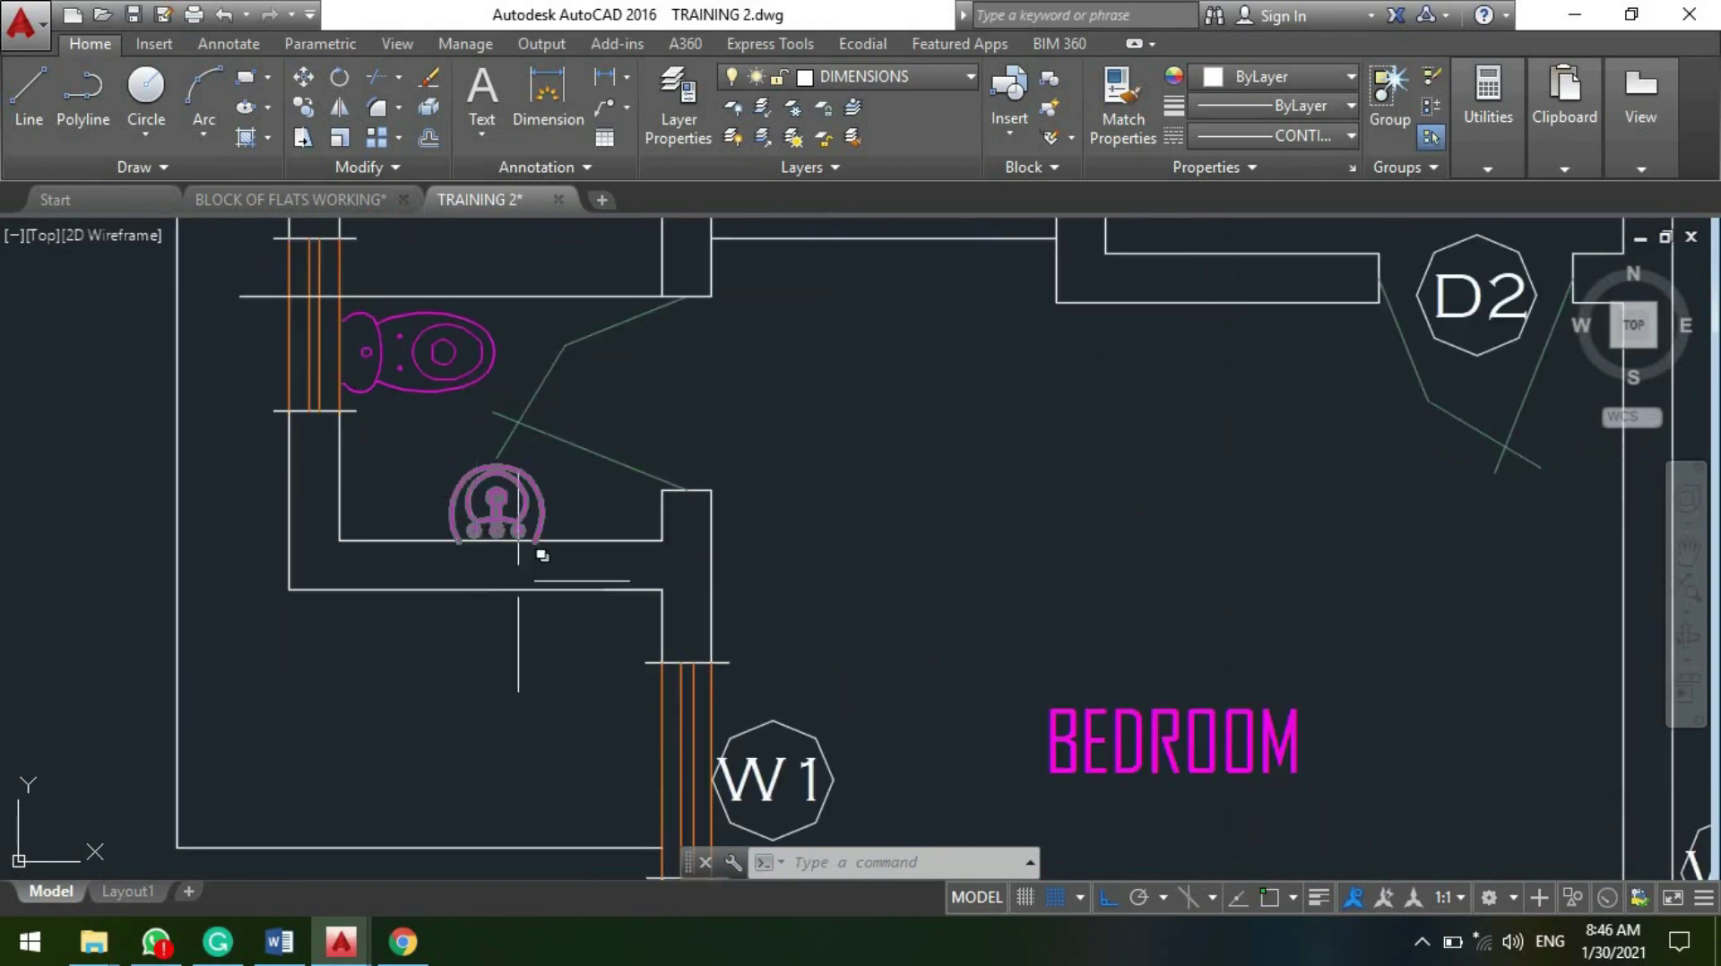
{"action": "scroll", "coordinate": [532, 473], "scroll_direction": "up", "scroll_amount": 2}
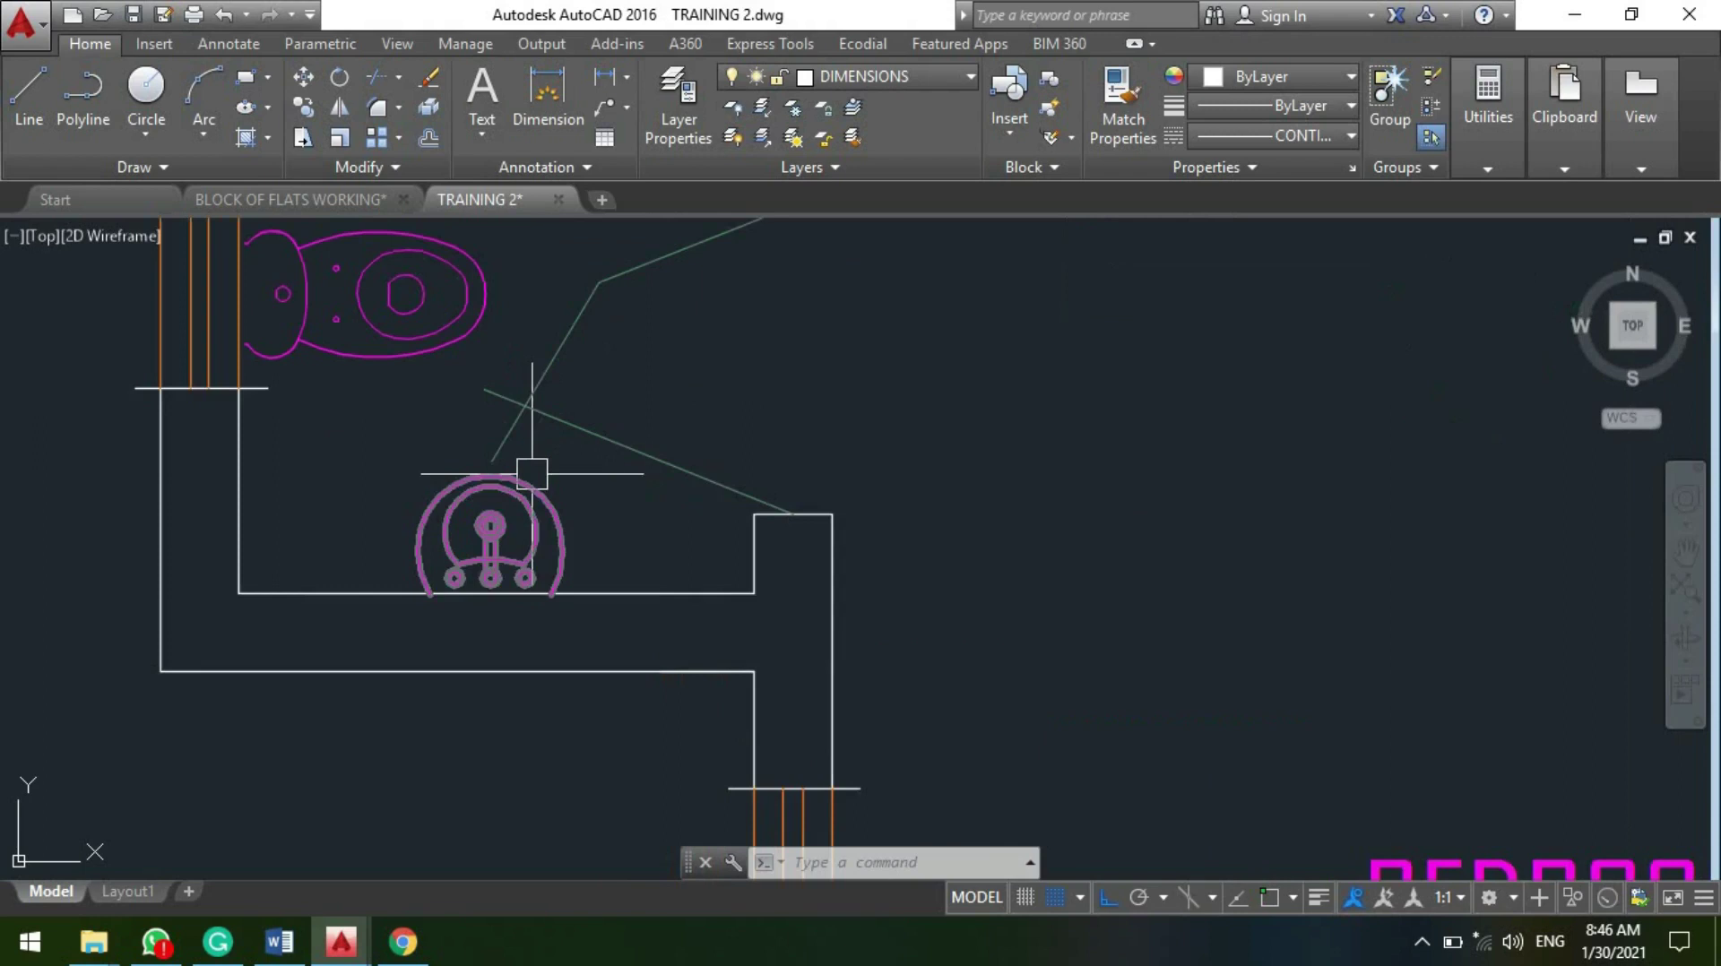
{"action": "scroll", "coordinate": [565, 781], "scroll_direction": "down", "scroll_amount": 2}
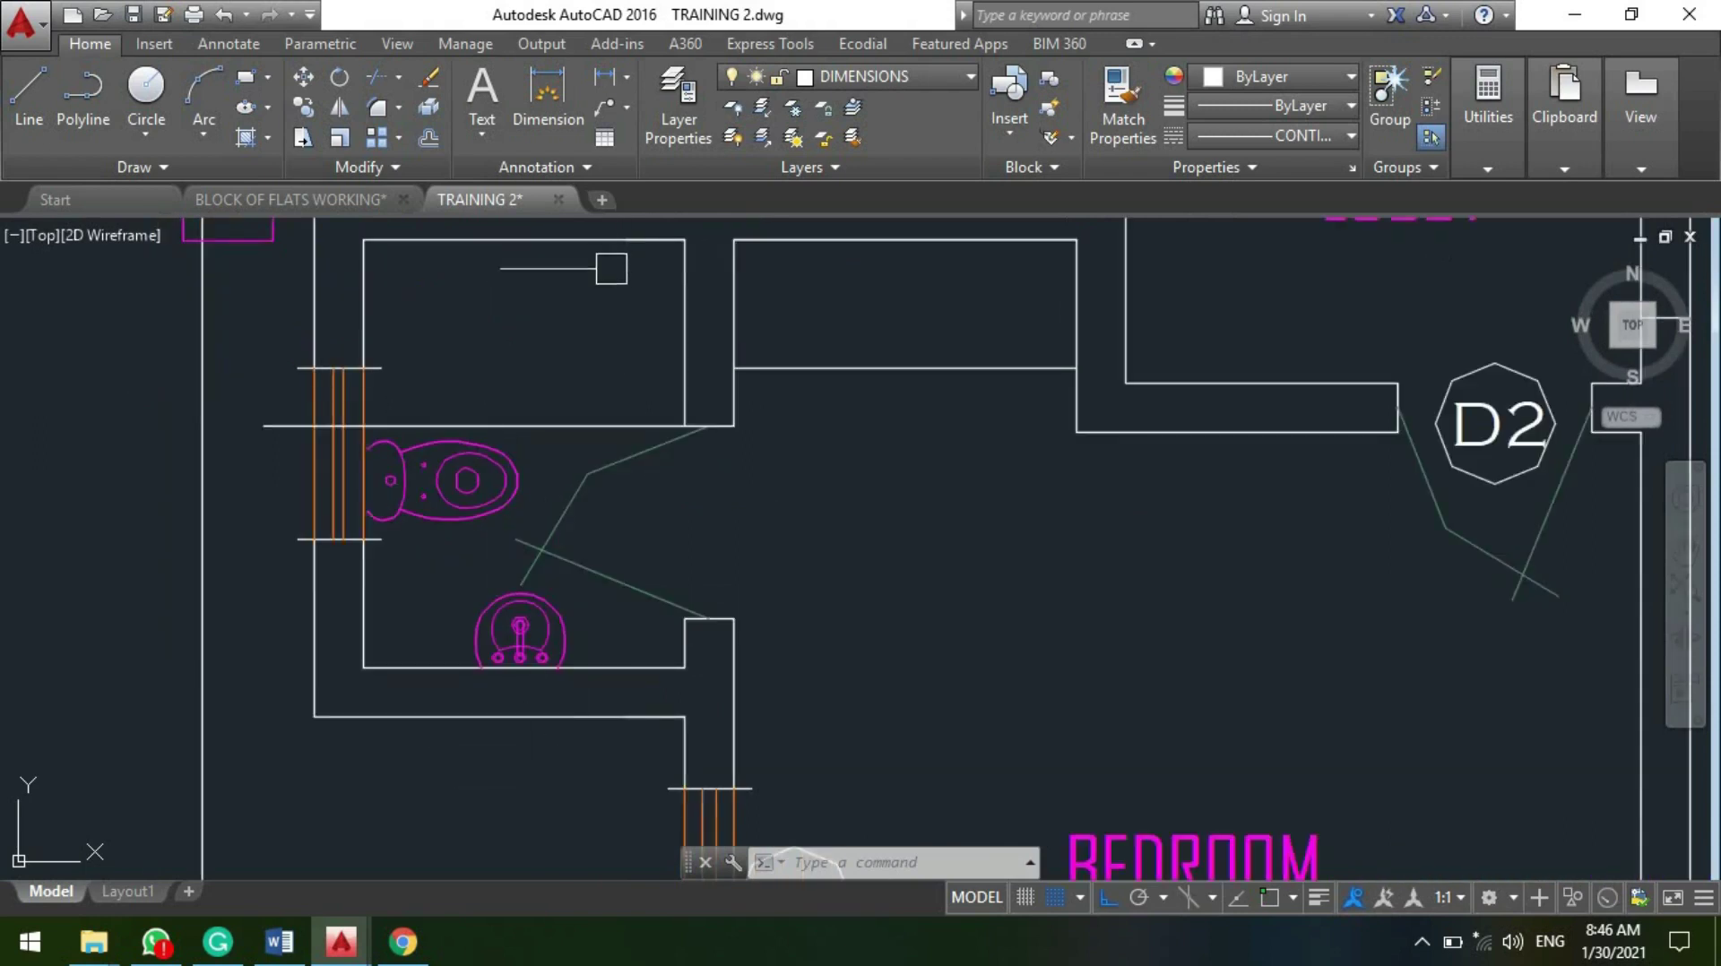
{"action": "scroll", "coordinate": [519, 394], "scroll_direction": "down", "scroll_amount": 2}
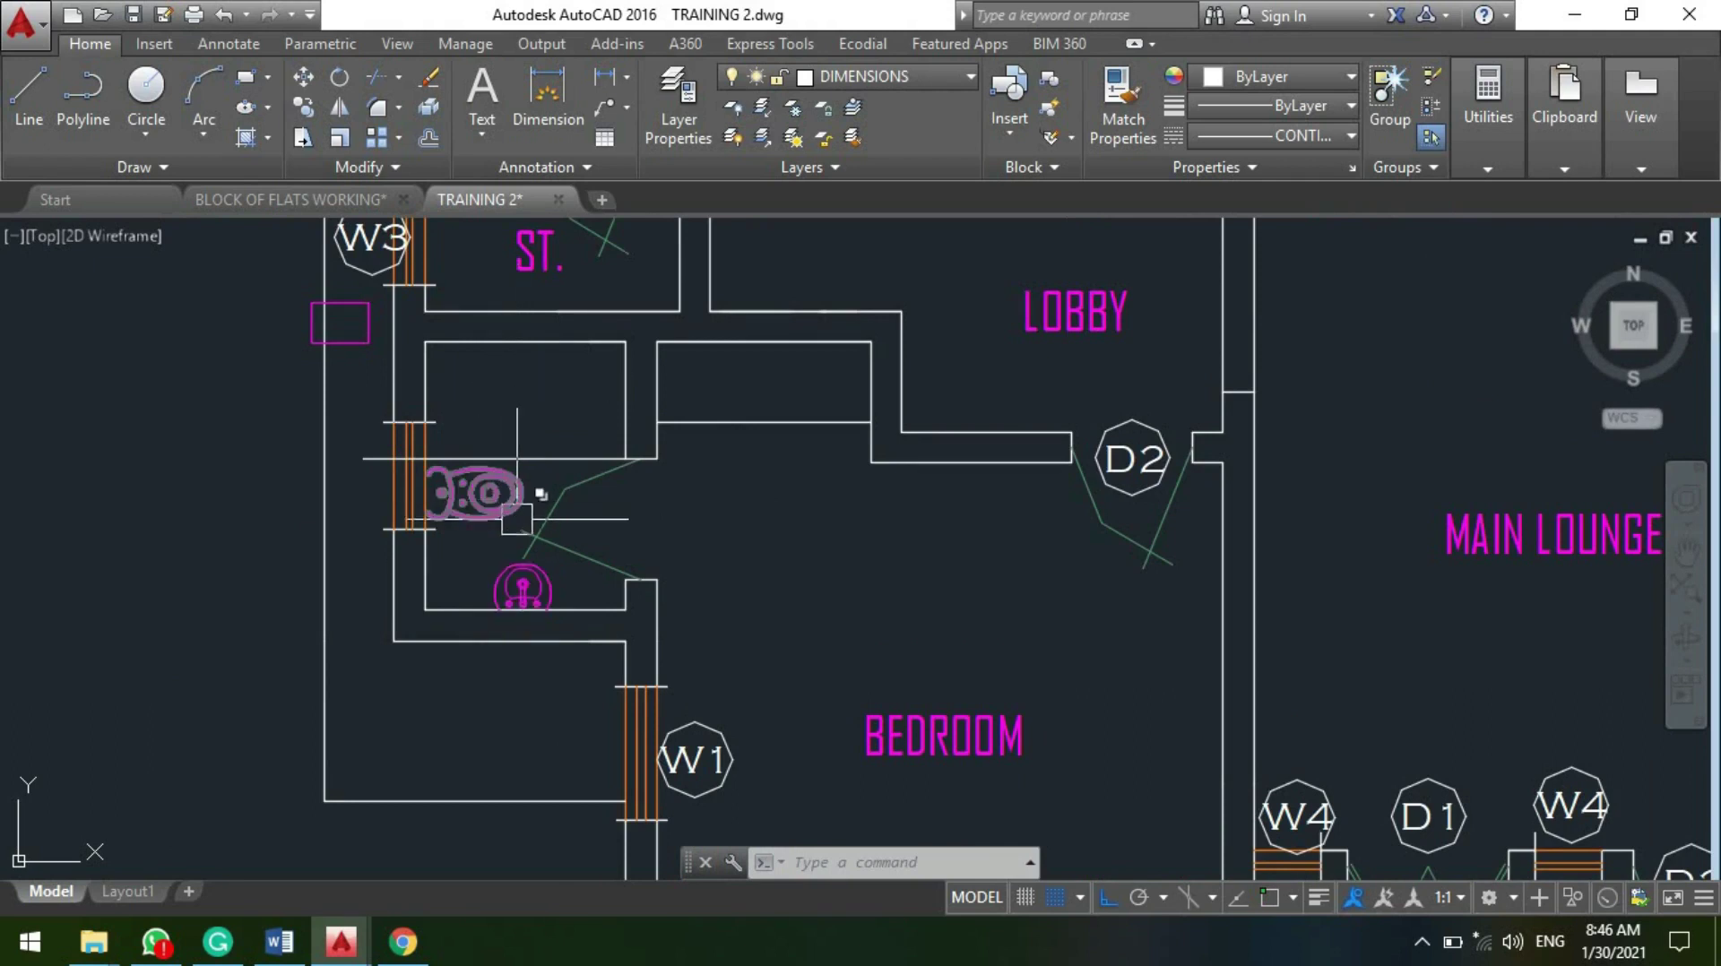
{"action": "scroll", "coordinate": [526, 499], "scroll_direction": "up", "scroll_amount": 2}
{"action": "scroll", "coordinate": [503, 603], "scroll_direction": "down", "scroll_amount": 2}
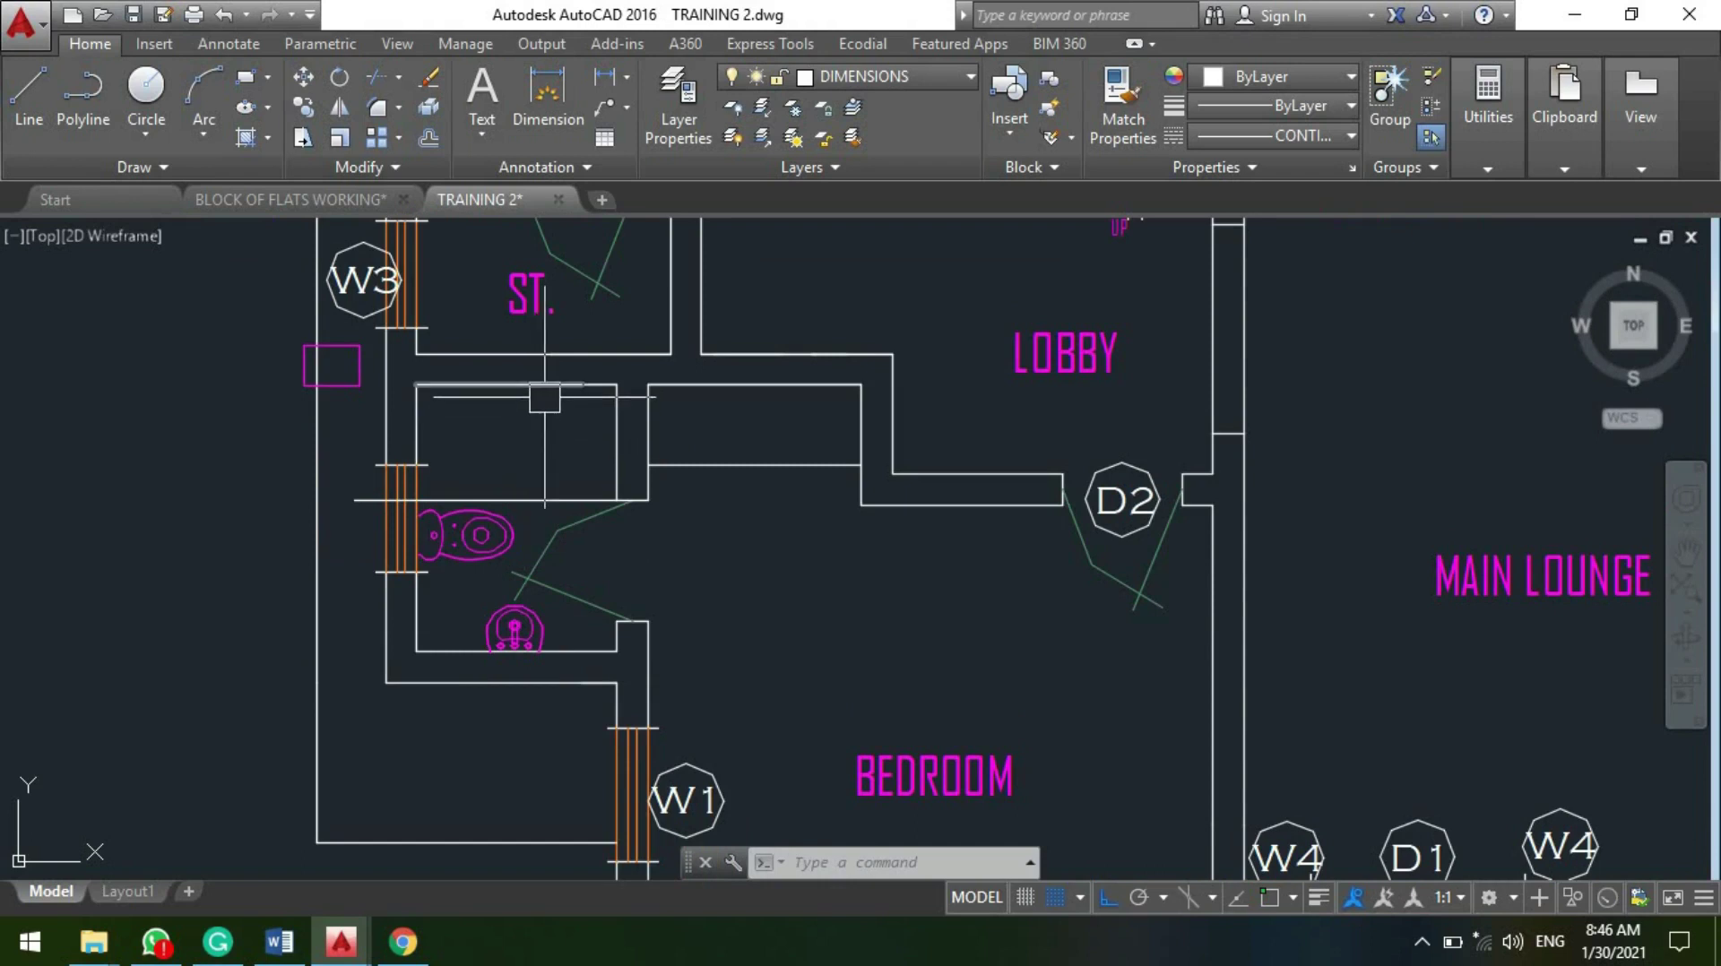
{"action": "scroll", "coordinate": [544, 397], "scroll_direction": "down", "scroll_amount": 3}
{"action": "scroll", "coordinate": [519, 485], "scroll_direction": "up", "scroll_amount": 3}
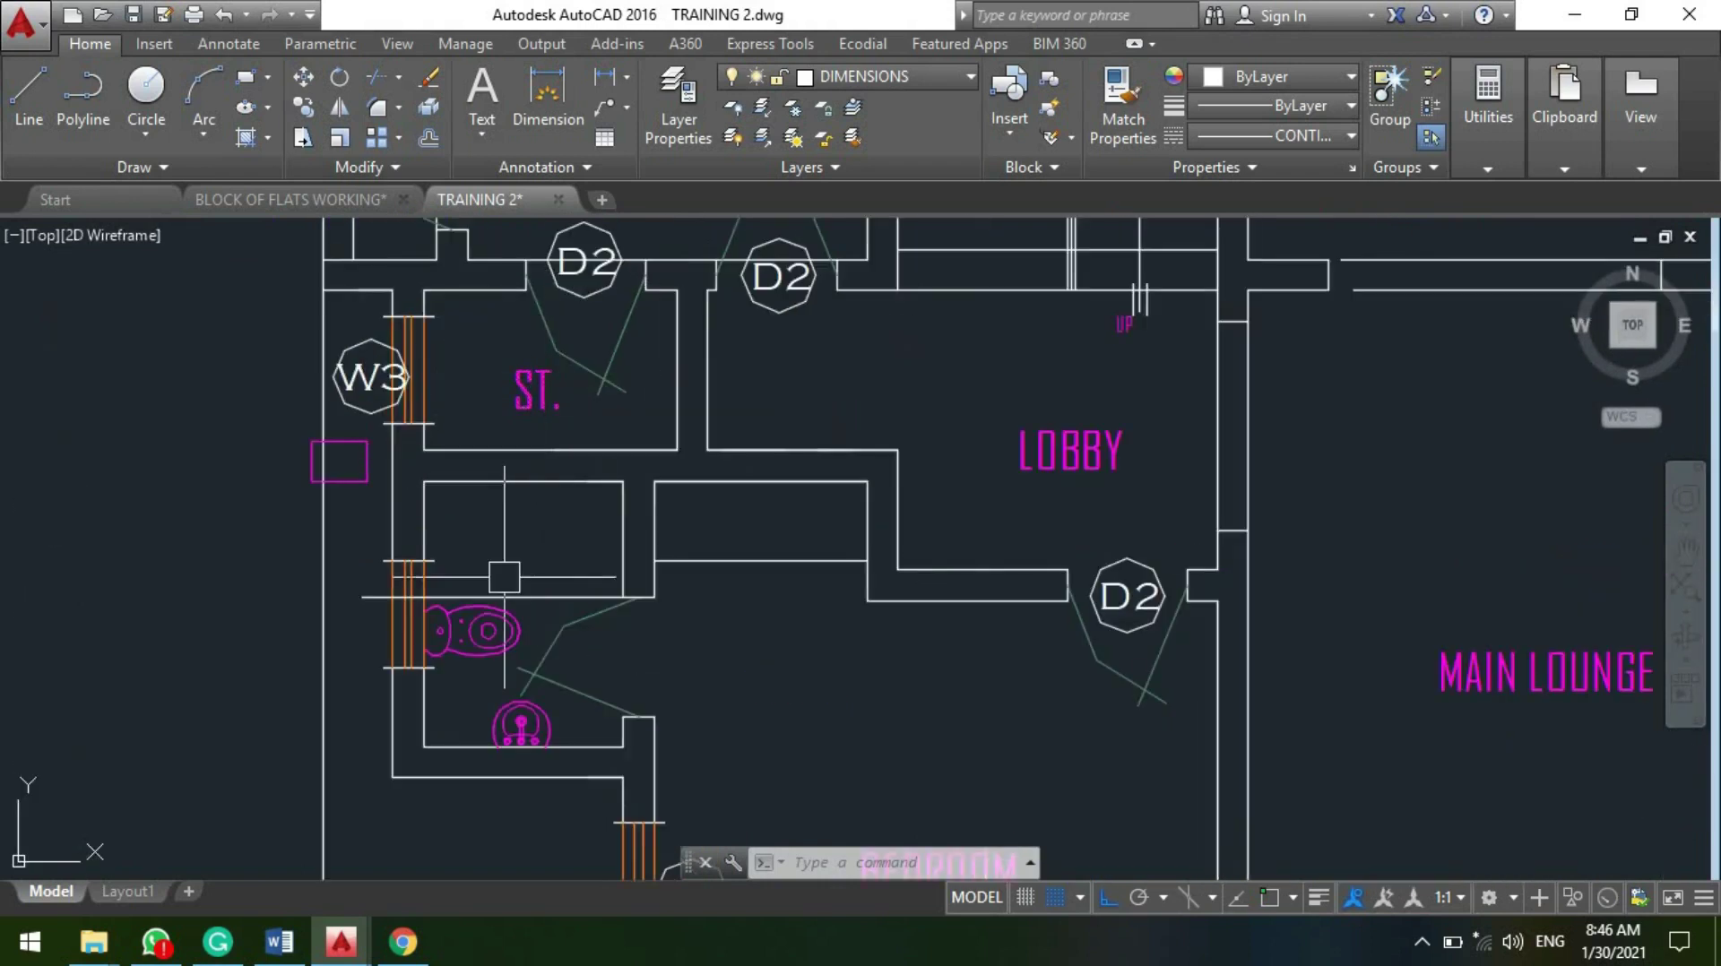
{"action": "scroll", "coordinate": [564, 526], "scroll_direction": "up", "scroll_amount": 2}
{"action": "left_click", "coordinate": [493, 508]}
{"action": "left_click", "coordinate": [558, 578]}
{"action": "scroll", "coordinate": [546, 493], "scroll_direction": "down", "scroll_amount": 2}
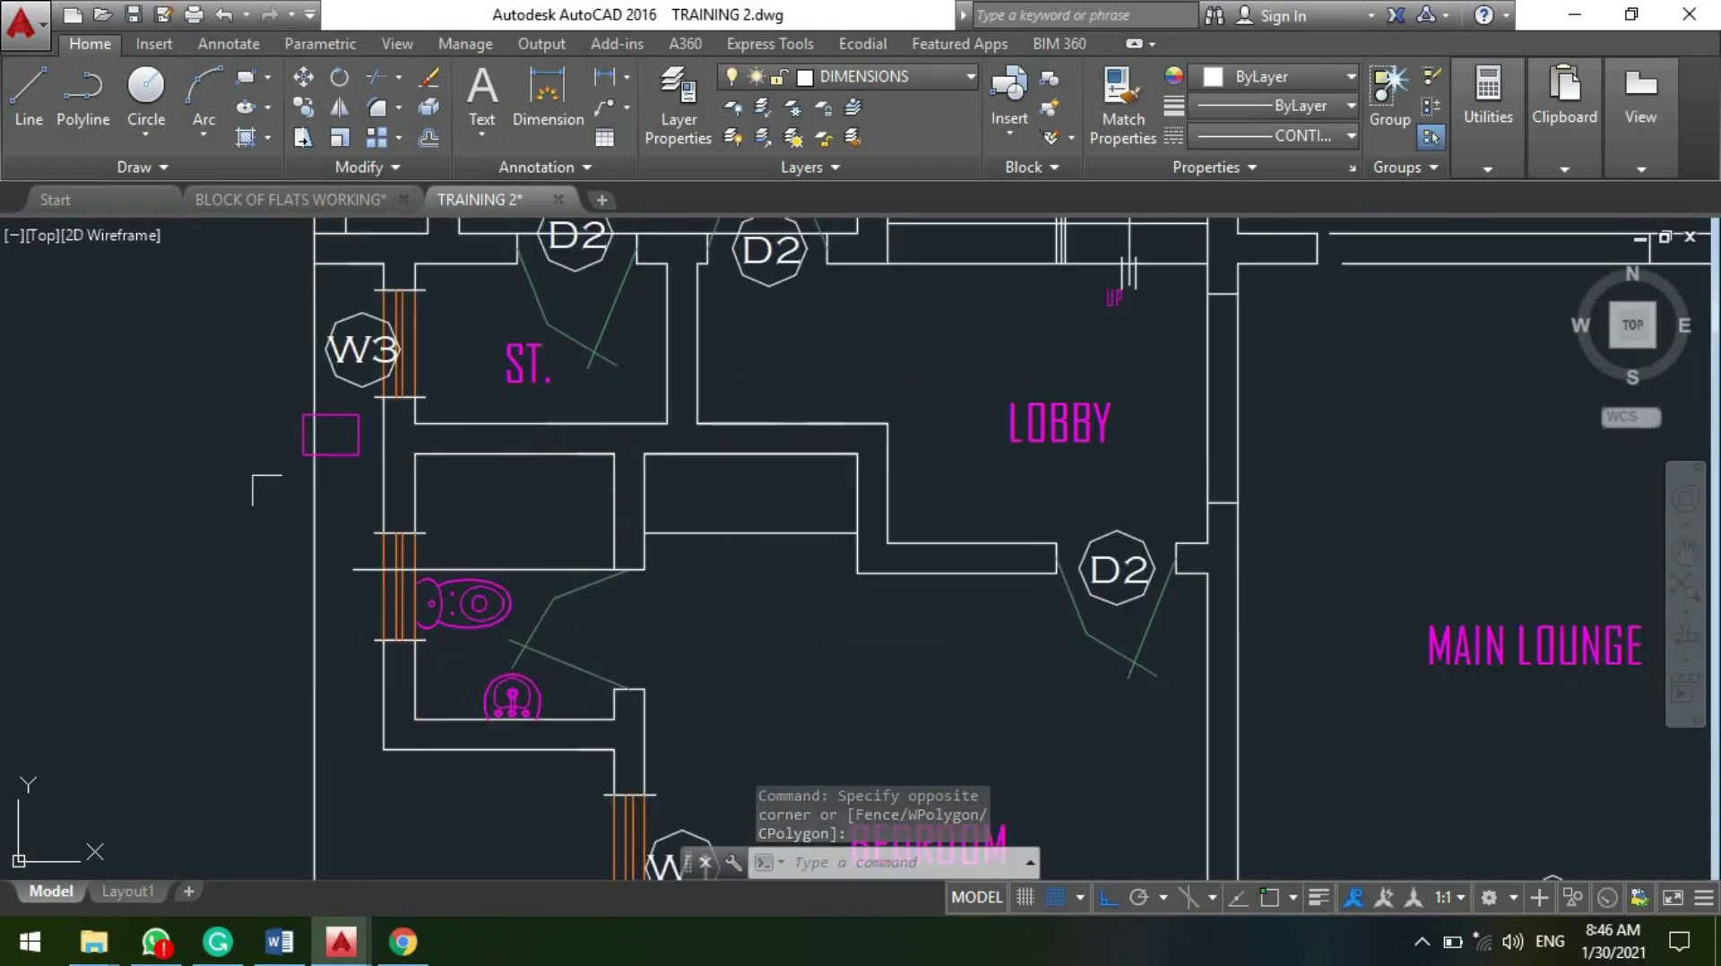
{"action": "middle_click_drag", "start_coordinate": [522, 426], "coordinate": [479, 402]}
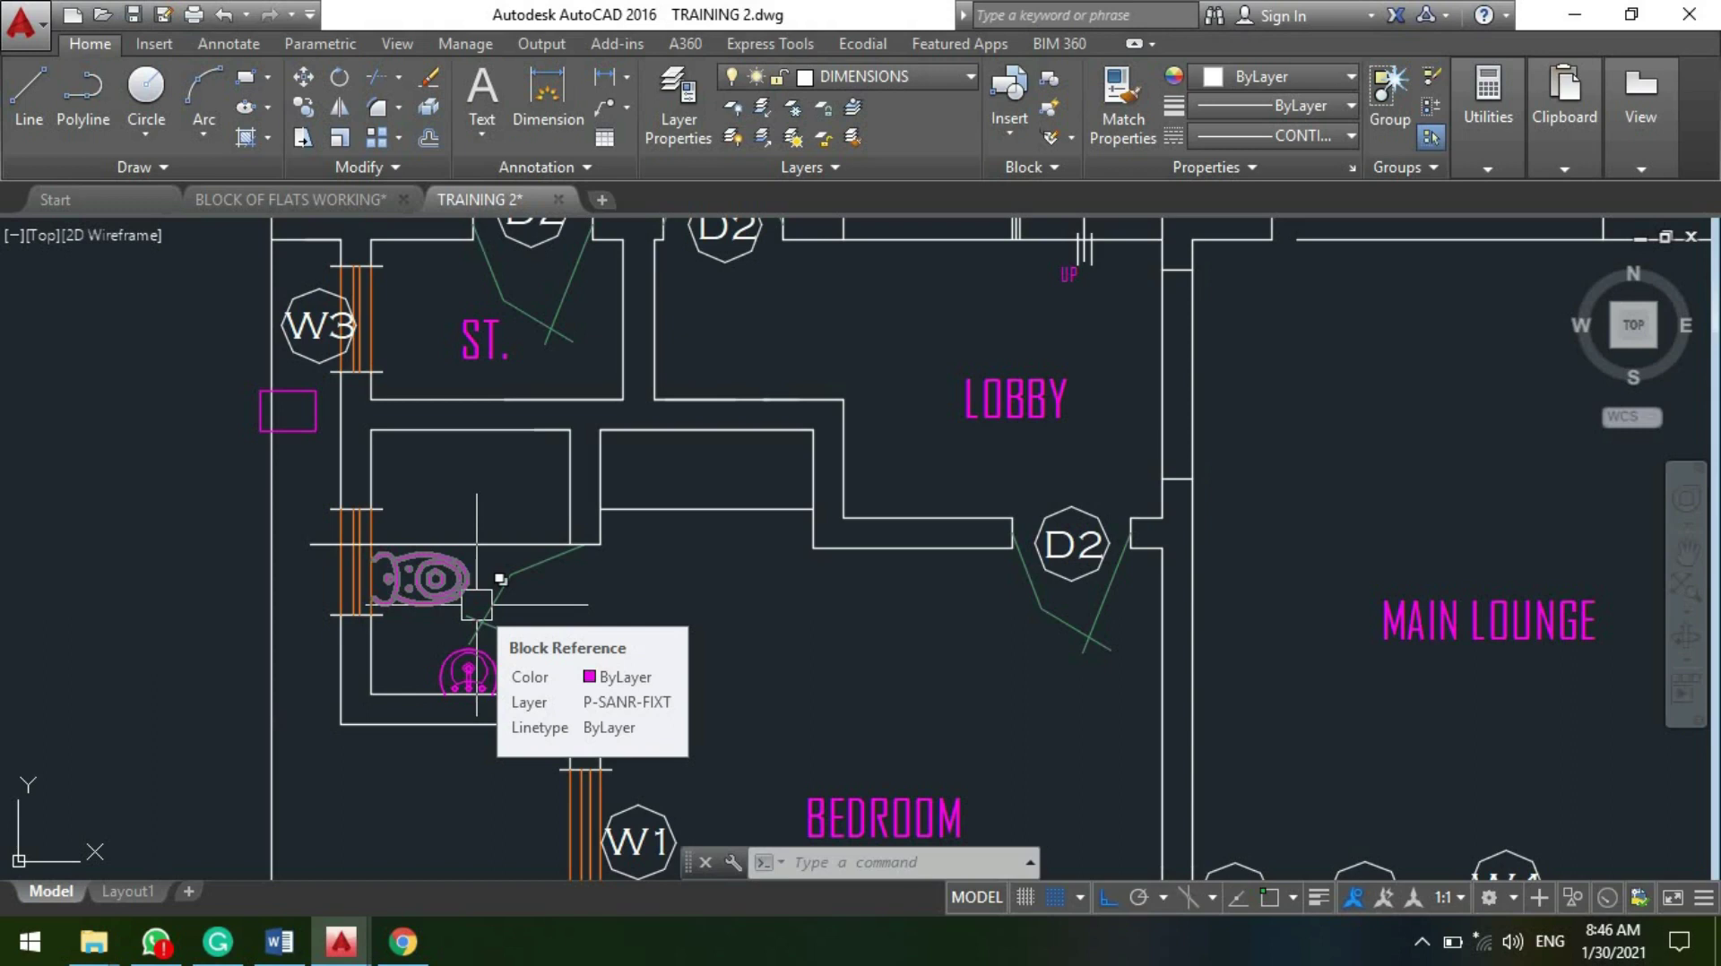
Step: Review the W.C rooms on the first floor plan, including those beside the balcony and the rear bedrooms, within the overall plan layout
{"action": "scroll", "coordinate": [376, 722], "scroll_direction": "down", "scroll_amount": 4}
{"action": "scroll", "coordinate": [337, 439], "scroll_direction": "down", "scroll_amount": 2}
{"action": "scroll", "coordinate": [492, 534], "scroll_direction": "up", "scroll_amount": 1}
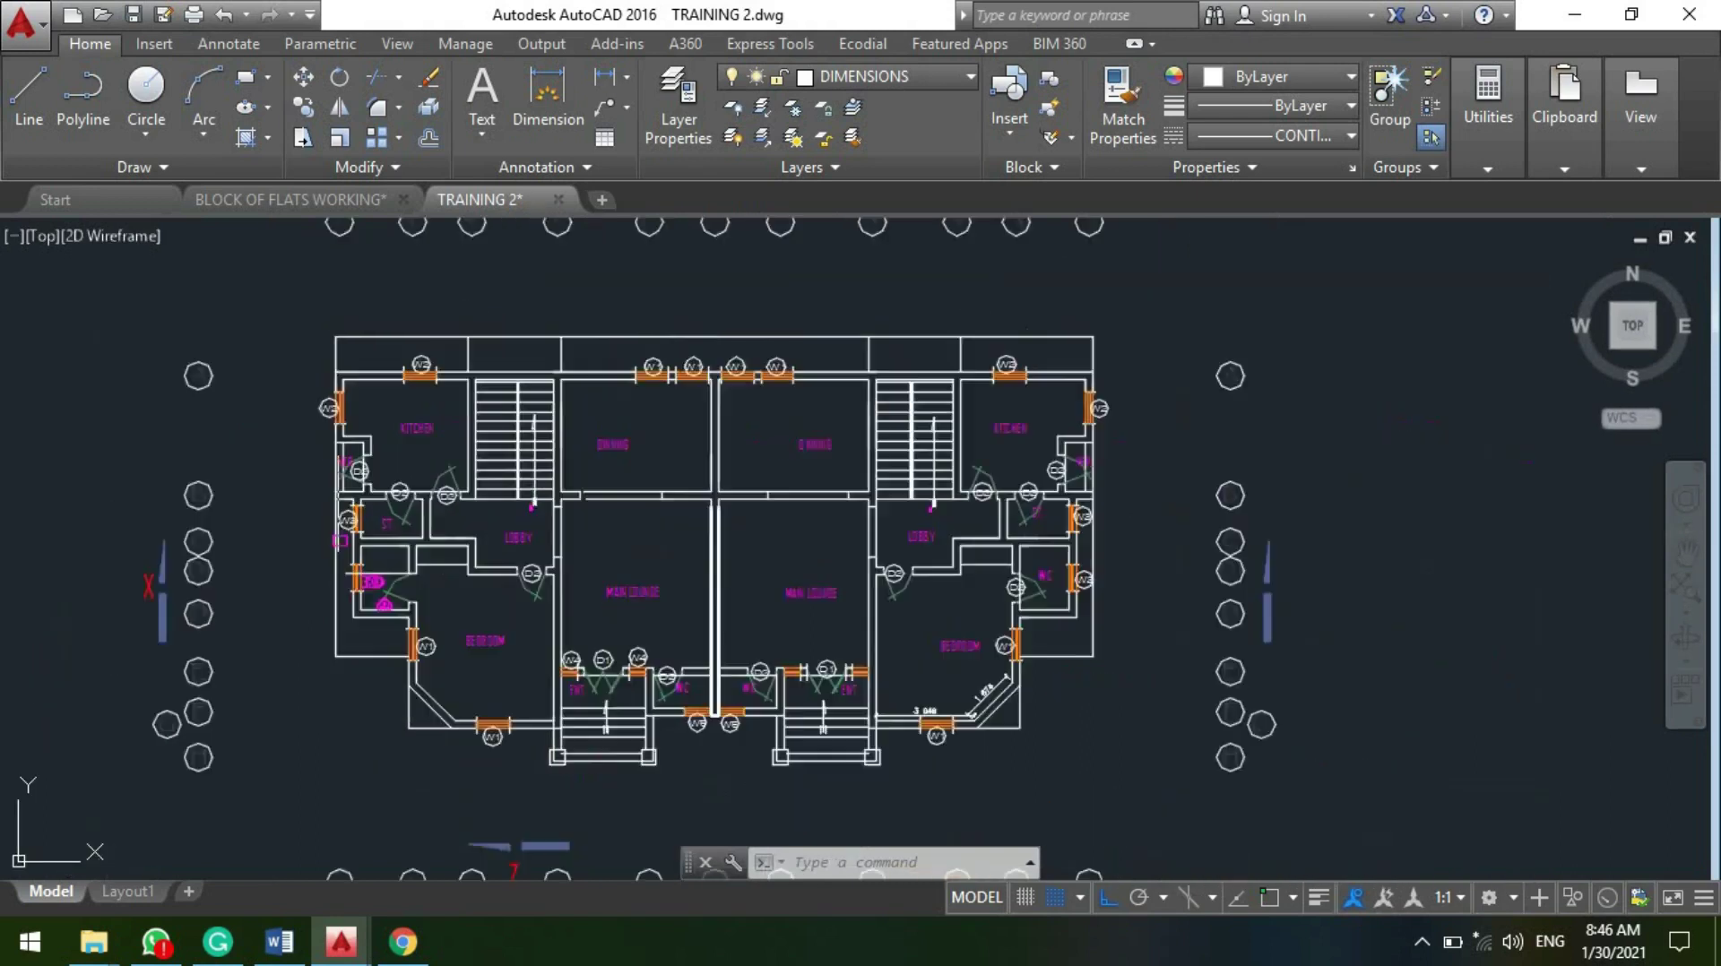
{"action": "scroll", "coordinate": [465, 564], "scroll_direction": "up", "scroll_amount": 1}
{"action": "scroll", "coordinate": [457, 558], "scroll_direction": "down", "scroll_amount": 4}
{"action": "scroll", "coordinate": [875, 491], "scroll_direction": "up", "scroll_amount": 9}
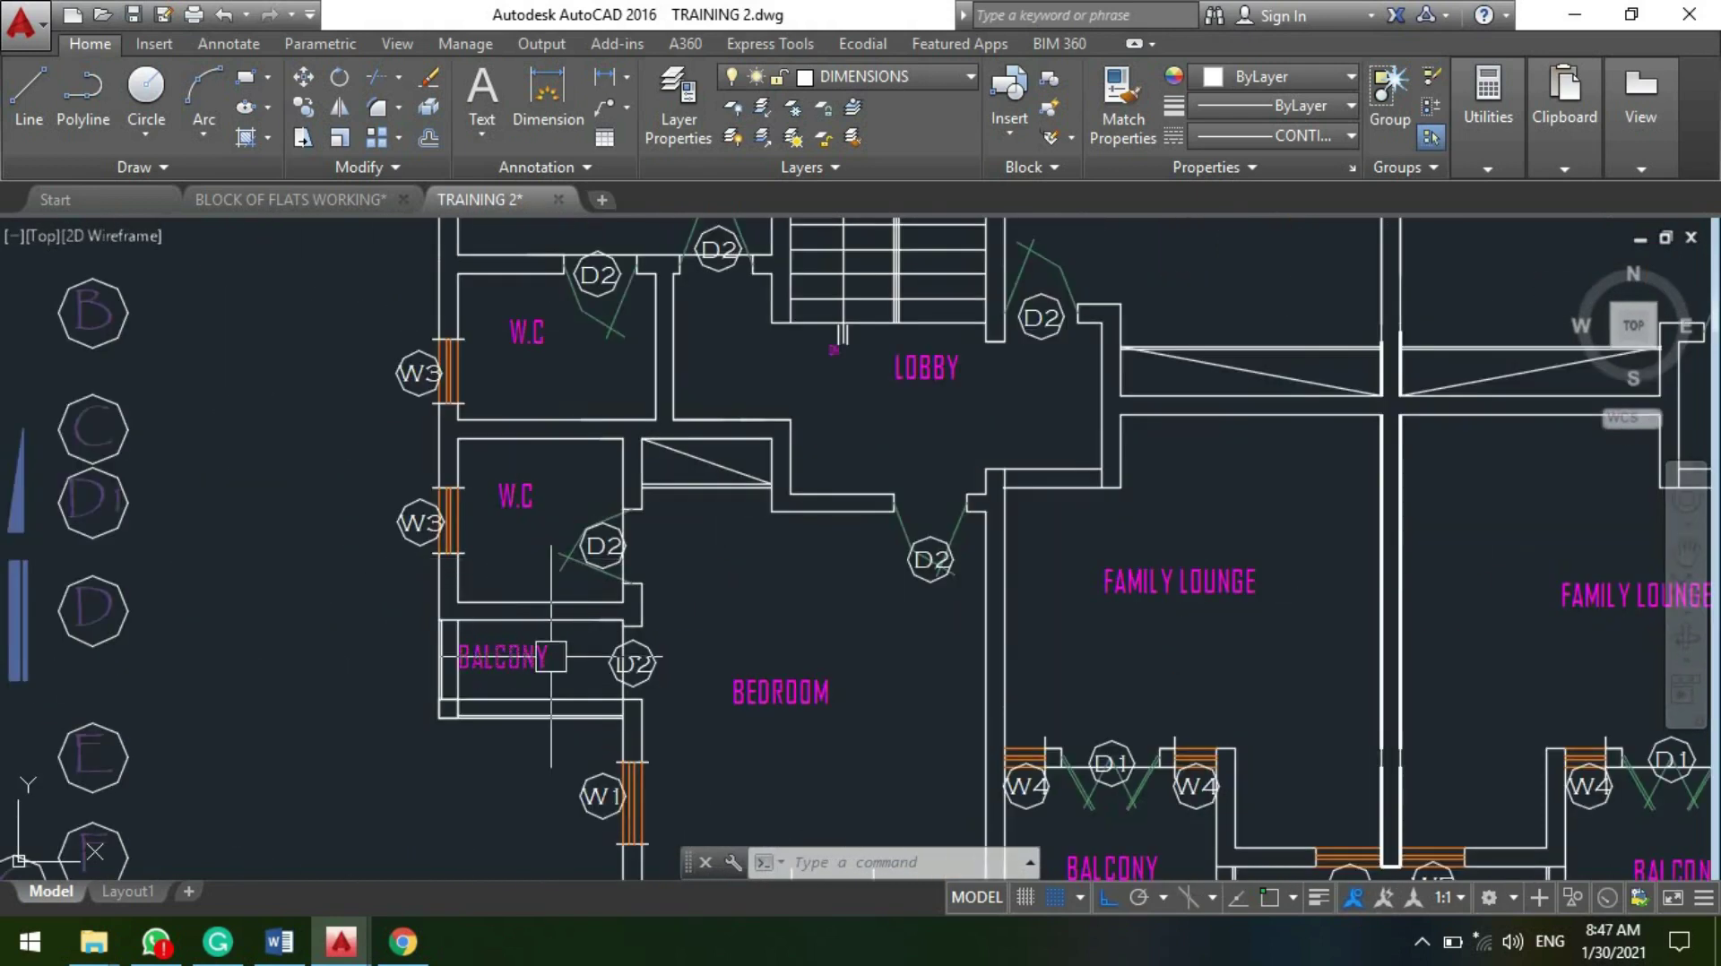
{"action": "scroll", "coordinate": [500, 535], "scroll_direction": "up", "scroll_amount": 2}
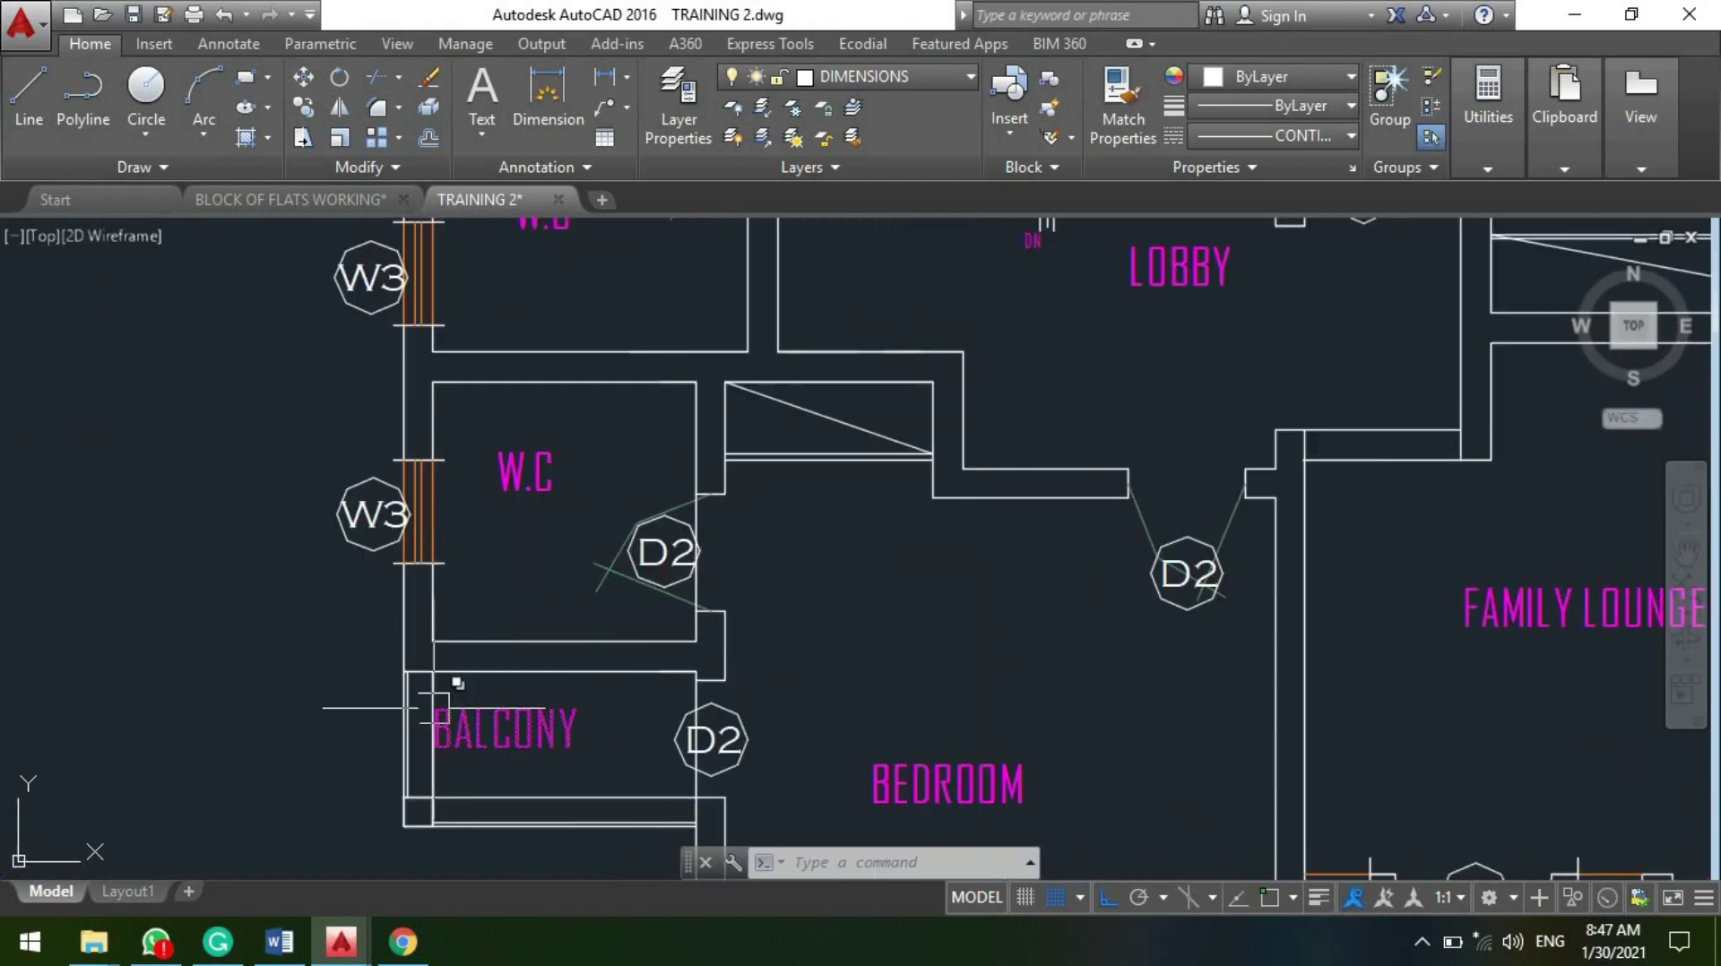
{"action": "scroll", "coordinate": [708, 376], "scroll_direction": "down", "scroll_amount": 4}
{"action": "scroll", "coordinate": [717, 394], "scroll_direction": "up", "scroll_amount": 4}
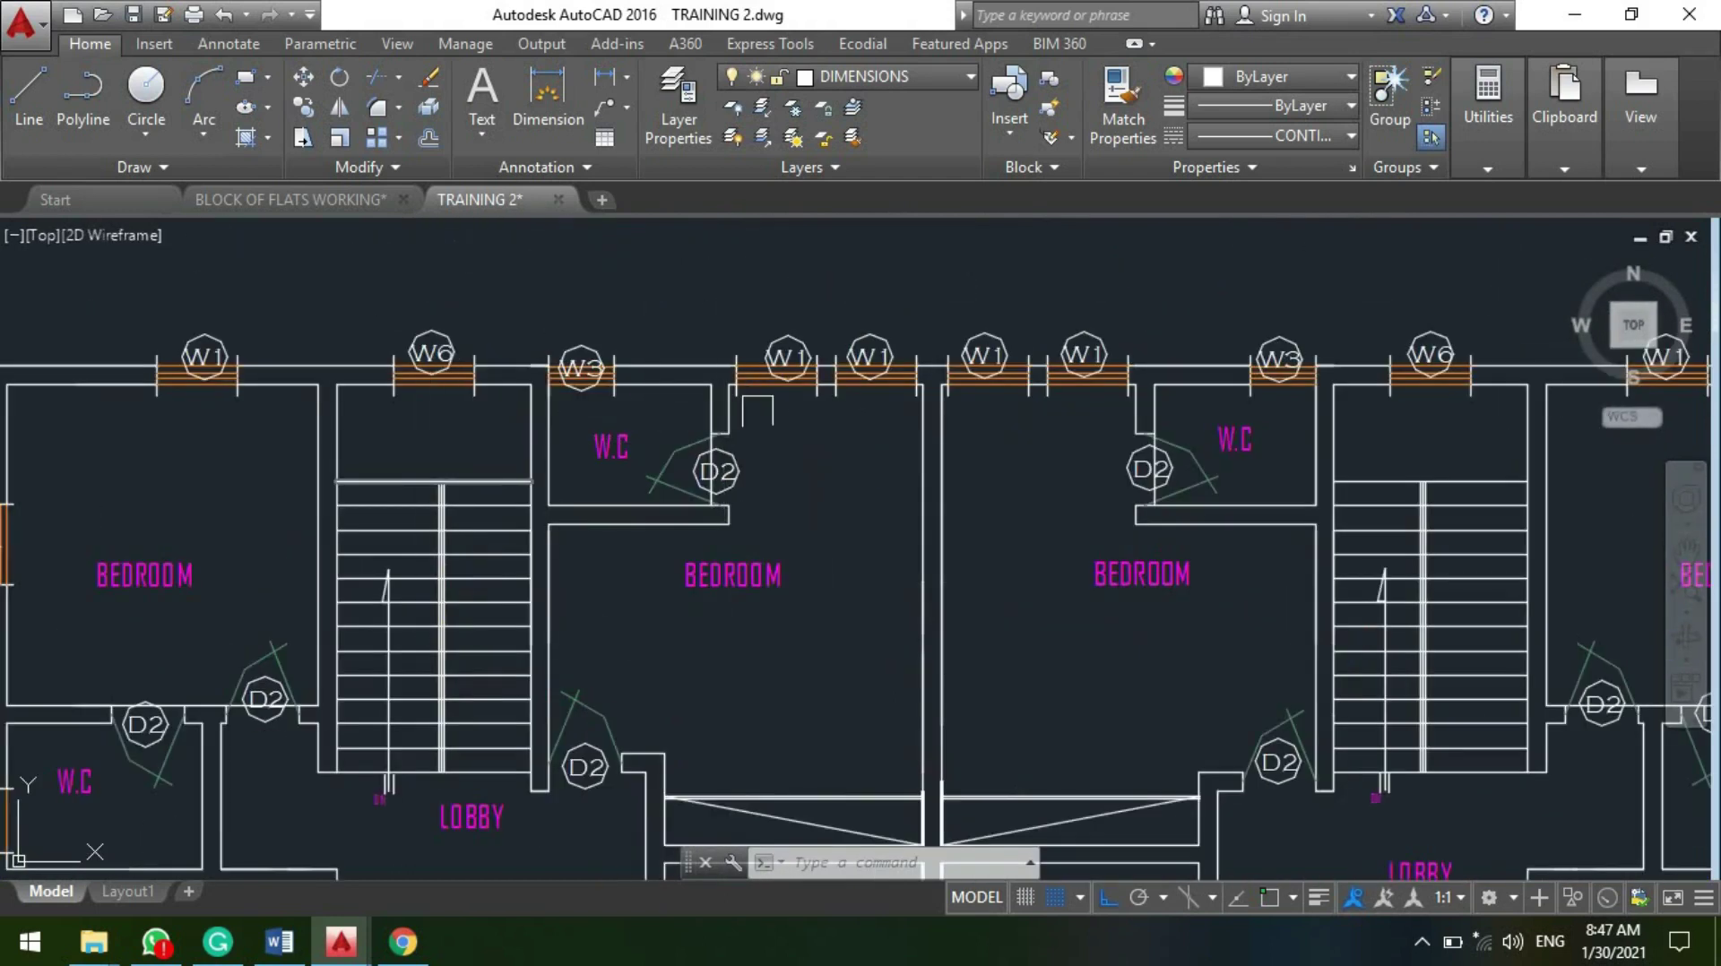
{"action": "scroll", "coordinate": [1329, 384], "scroll_direction": "up", "scroll_amount": 2}
{"action": "scroll", "coordinate": [968, 348], "scroll_direction": "down", "scroll_amount": 4}
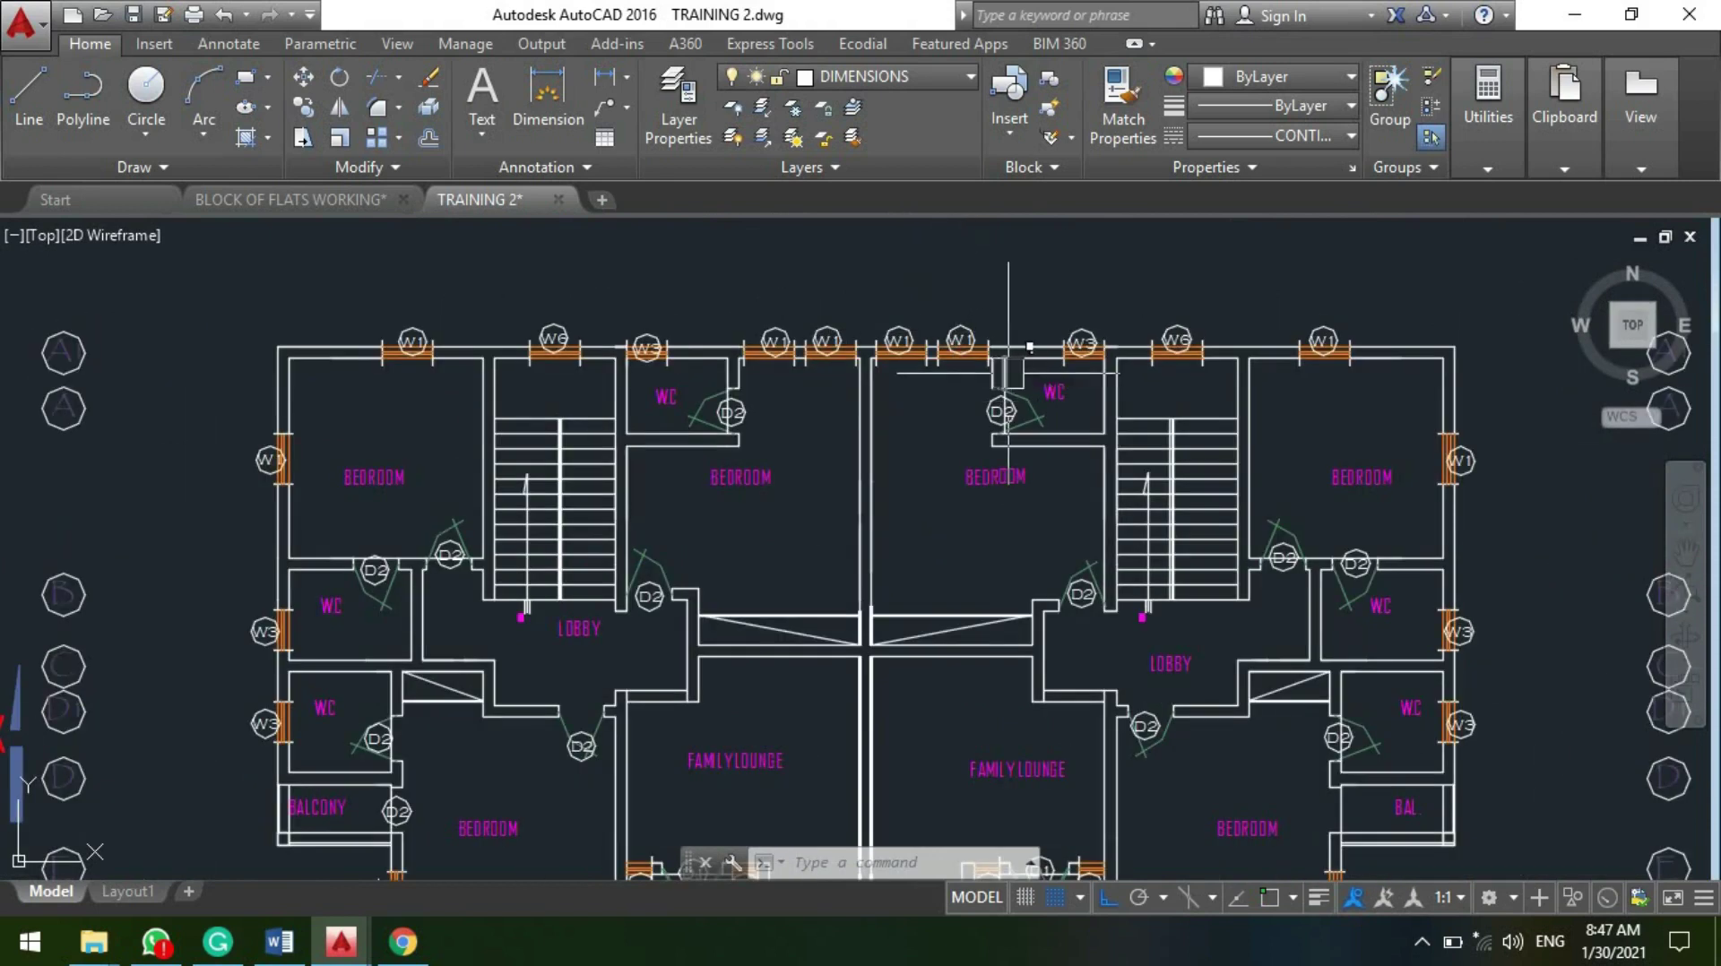
{"action": "scroll", "coordinate": [991, 431], "scroll_direction": "down", "scroll_amount": 4}
{"action": "scroll", "coordinate": [1066, 569], "scroll_direction": "down", "scroll_amount": 3}
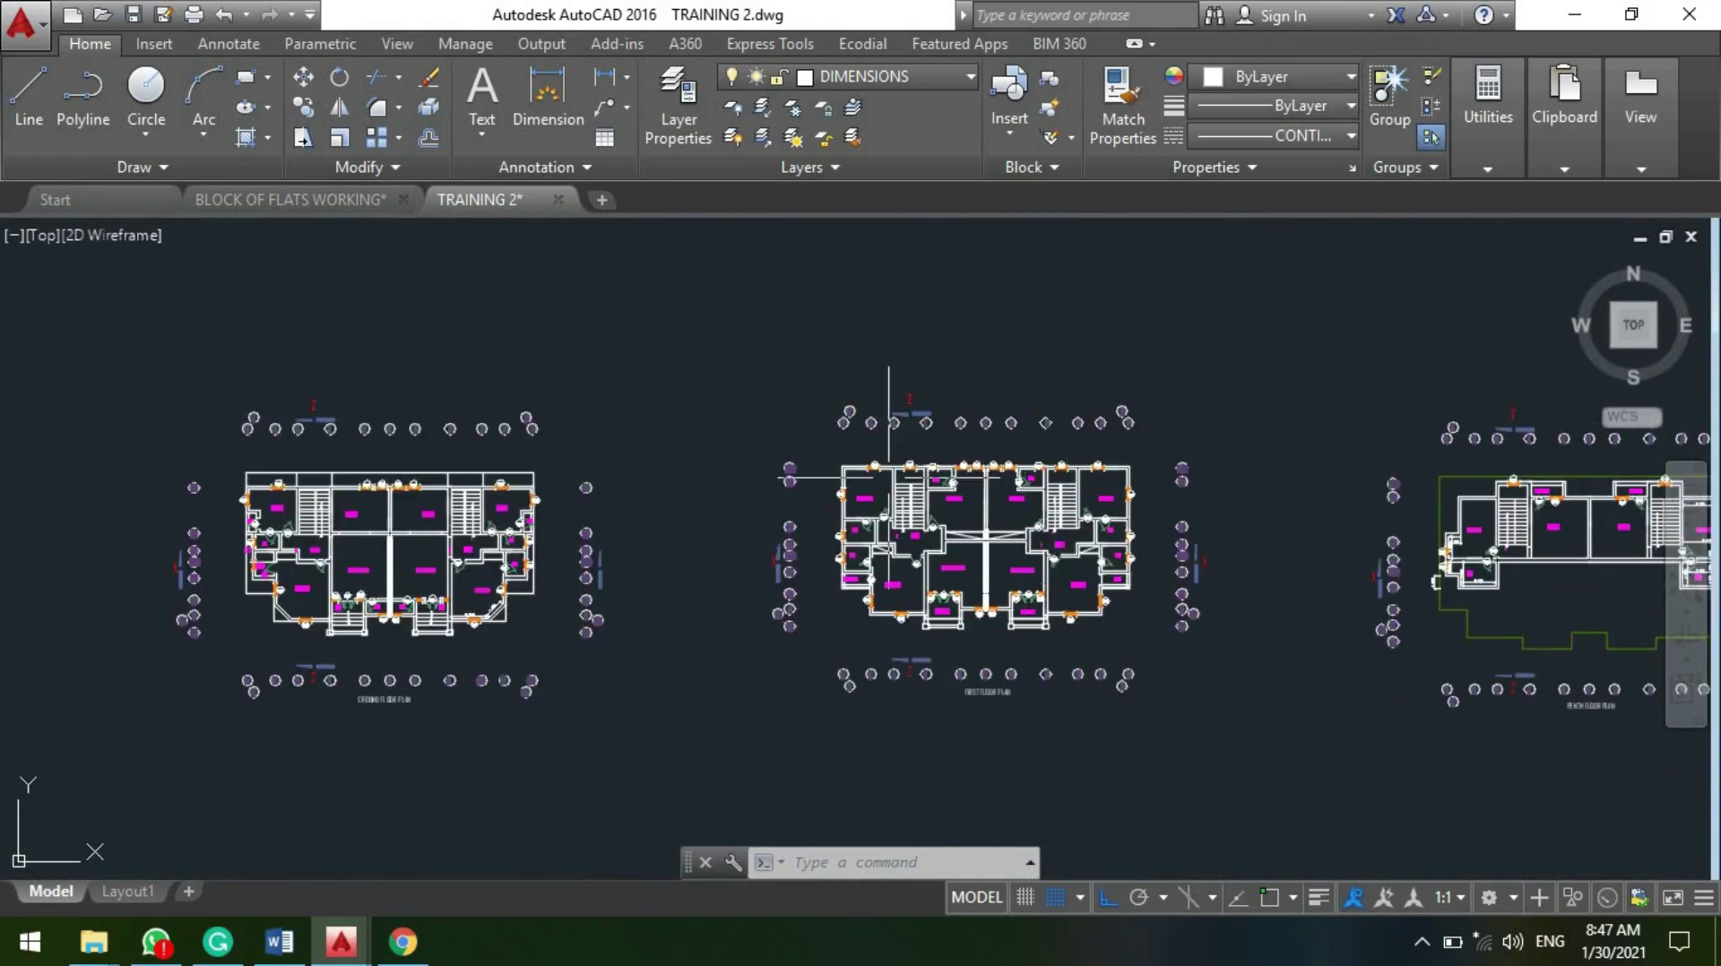